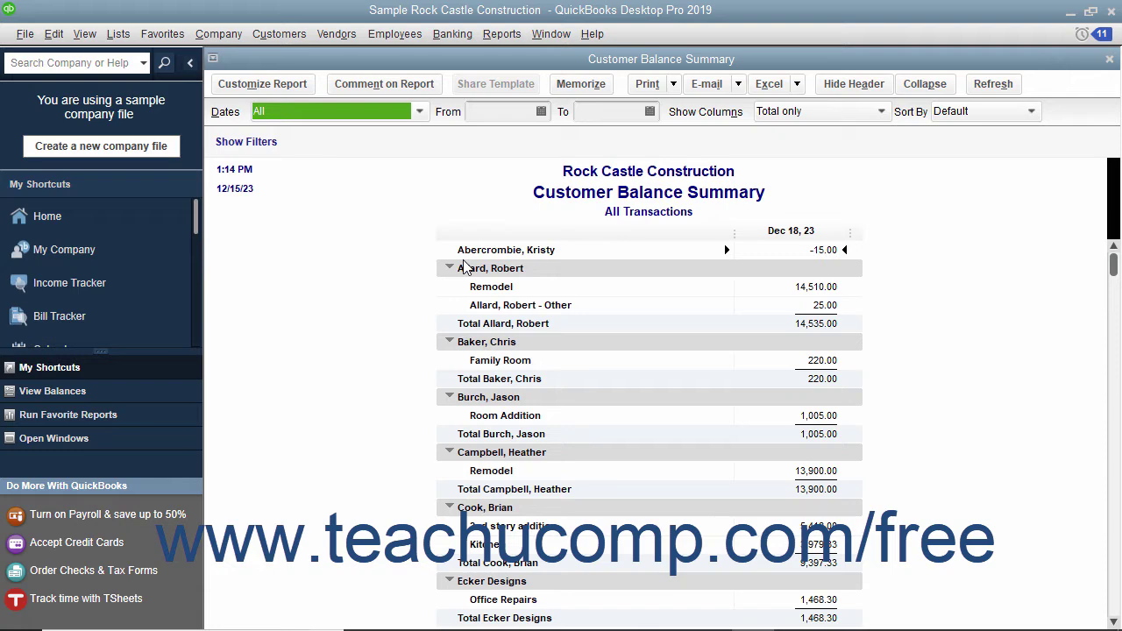
Switch to the Open Invoices report and view its Modify Report settings, then cancel out of them
{"action": "left_click", "coordinate": [557, 34]}
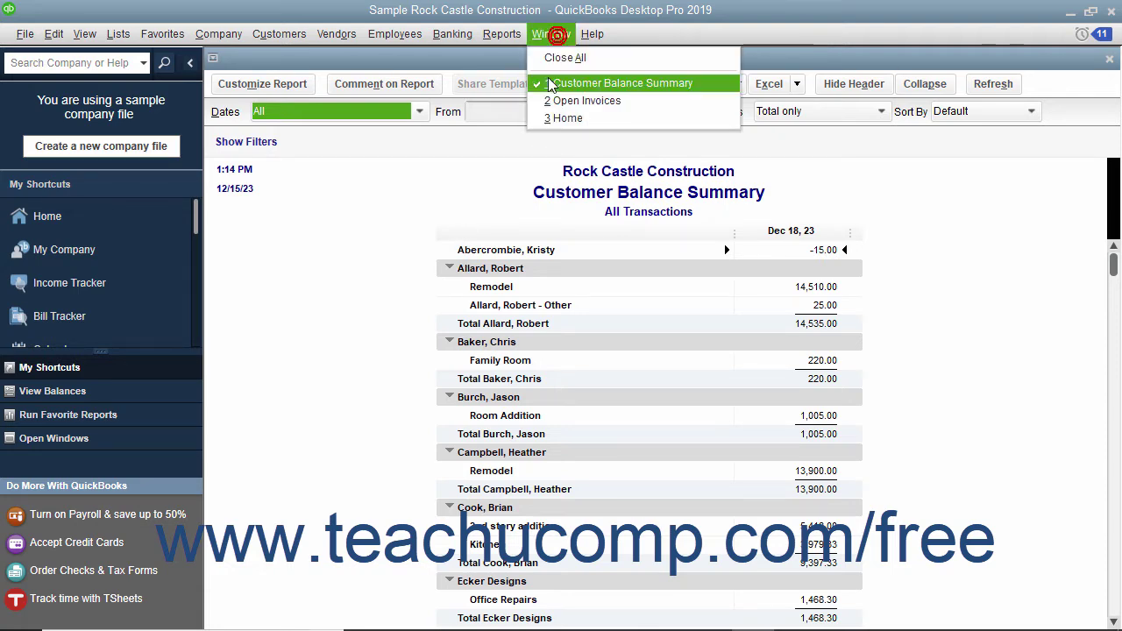
{"action": "left_click", "coordinate": [558, 100]}
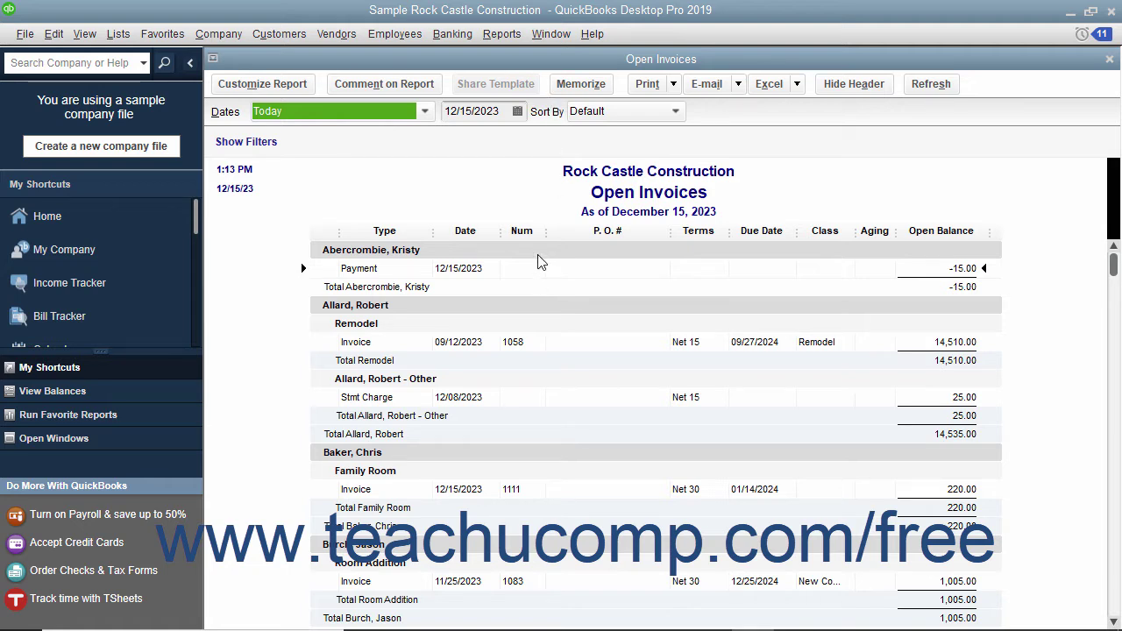
{"action": "left_click", "coordinate": [550, 33]}
{"action": "left_click", "coordinate": [551, 100]}
{"action": "left_click", "coordinate": [297, 88]}
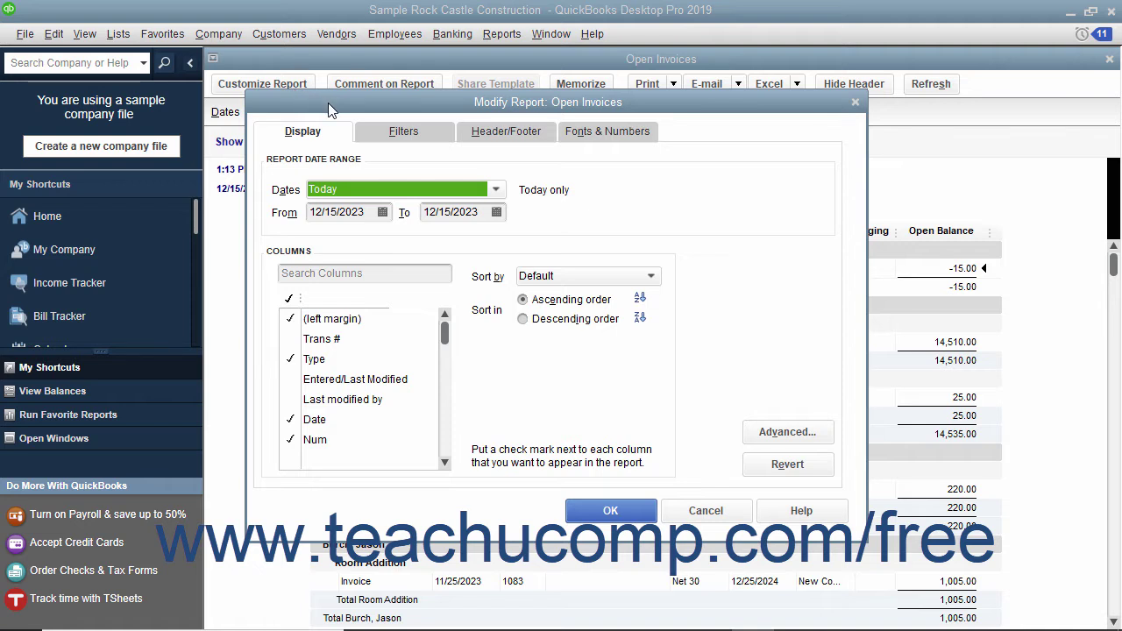
{"action": "left_click", "coordinate": [690, 510]}
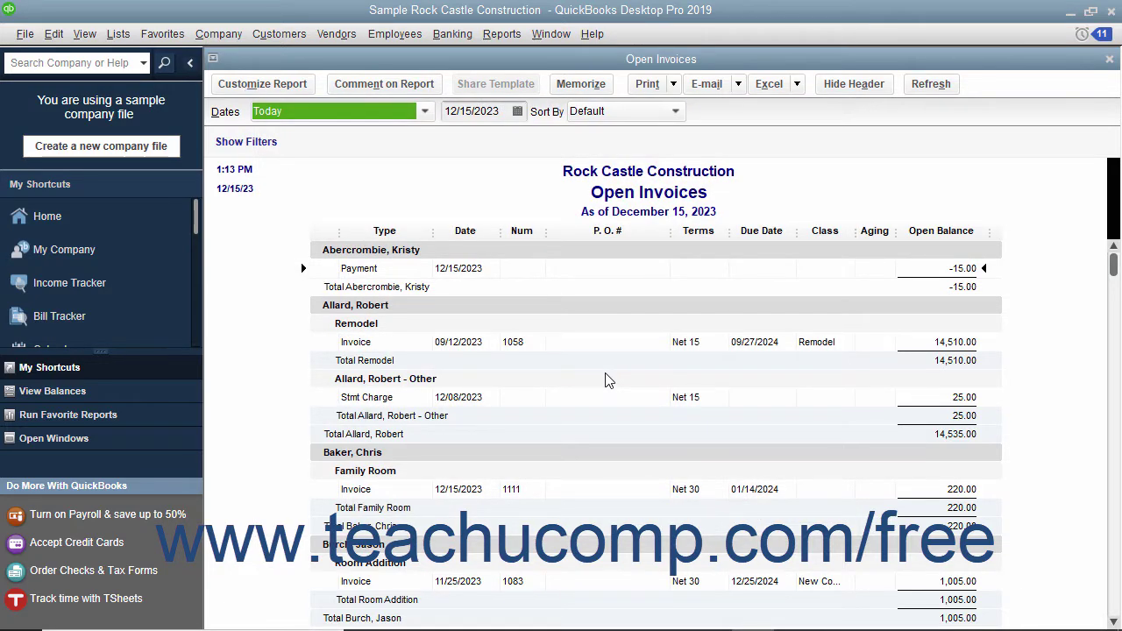
Create a custom summary report
{"action": "left_click", "coordinate": [505, 36]}
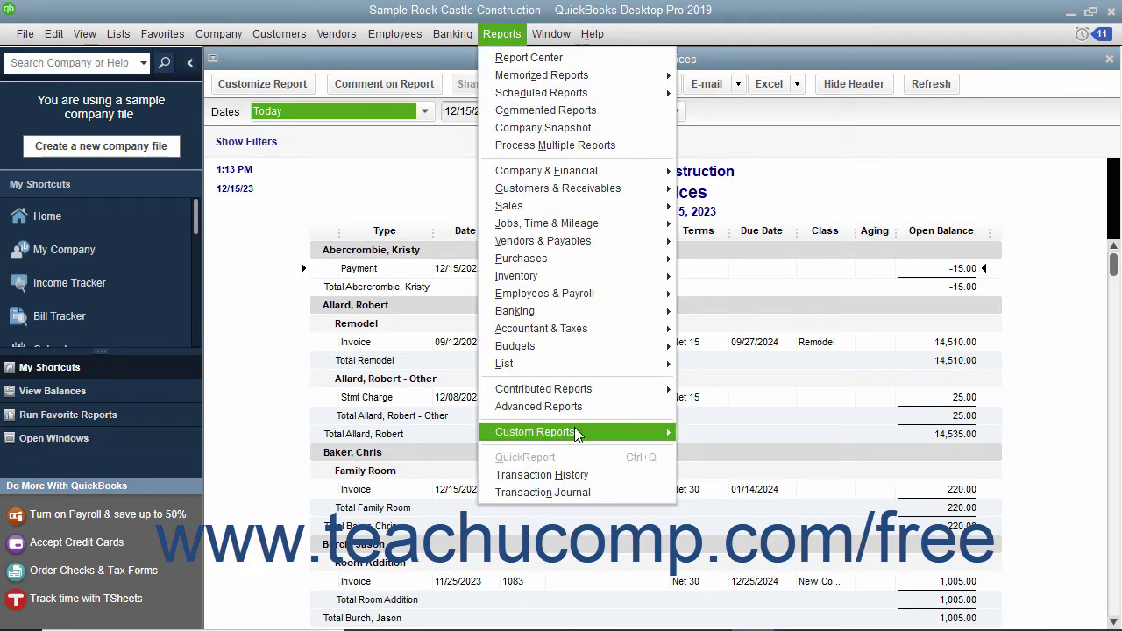
{"action": "mouse_move", "coordinate": [577, 436]}
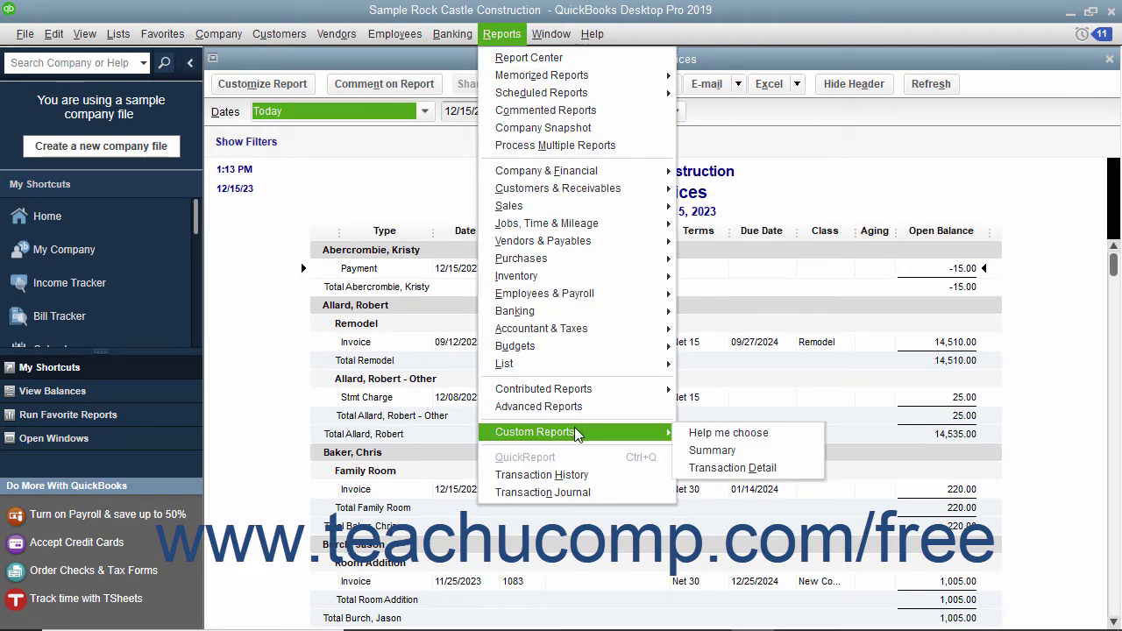
{"action": "left_click", "coordinate": [705, 454]}
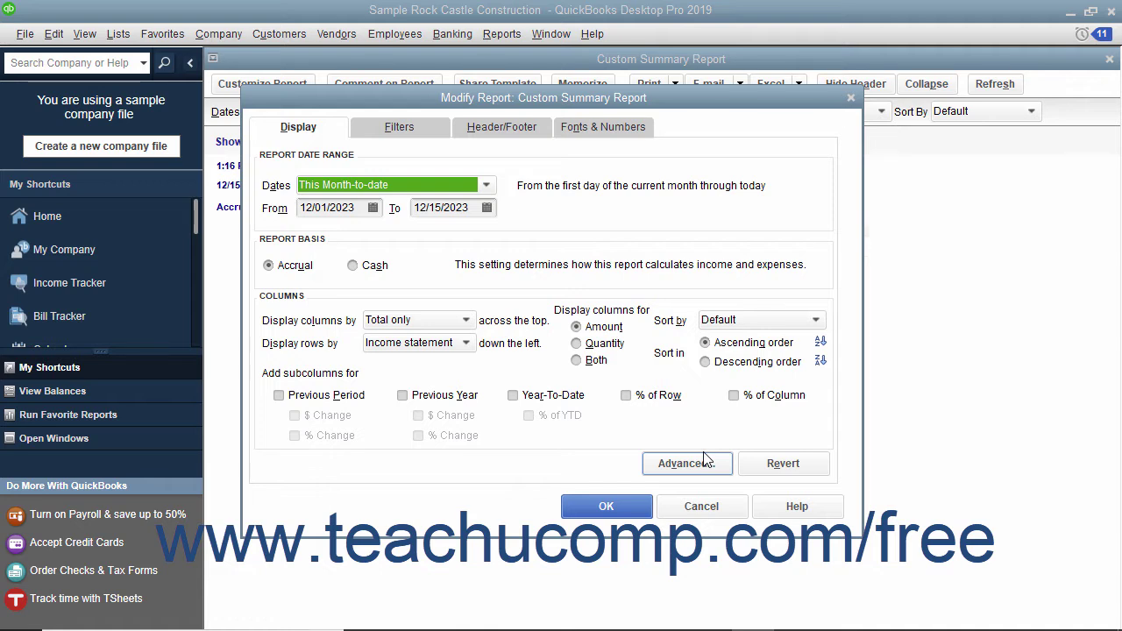
Examine the Display, Filters, Header/Footer and Fonts & Numbers settings available for the custom summary report
{"action": "left_click", "coordinate": [706, 462]}
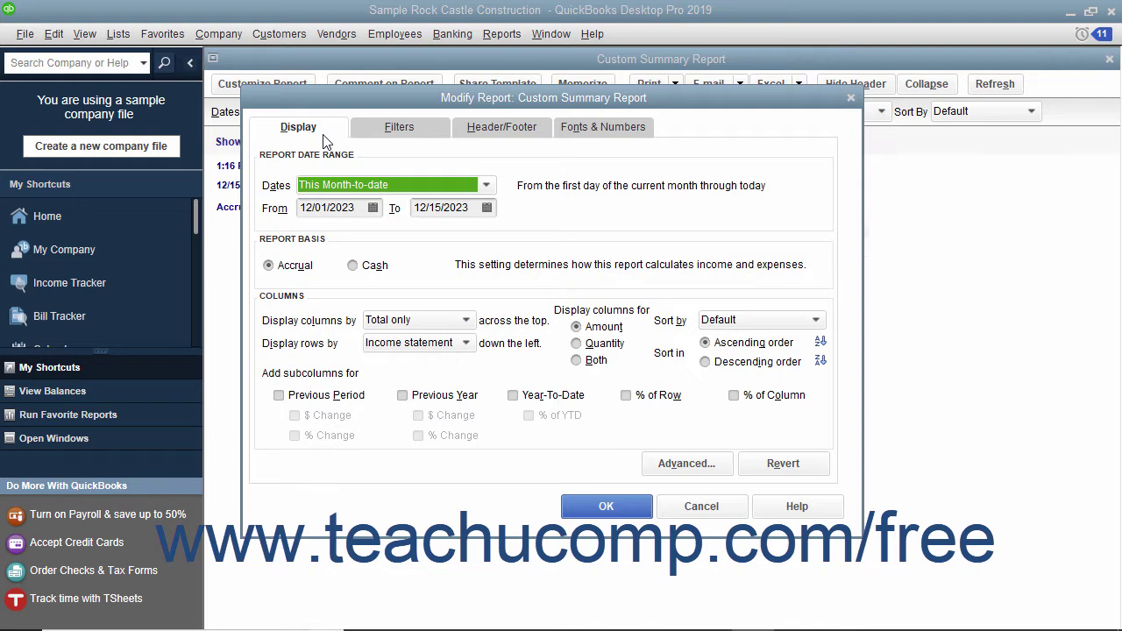
{"action": "left_click", "coordinate": [403, 130]}
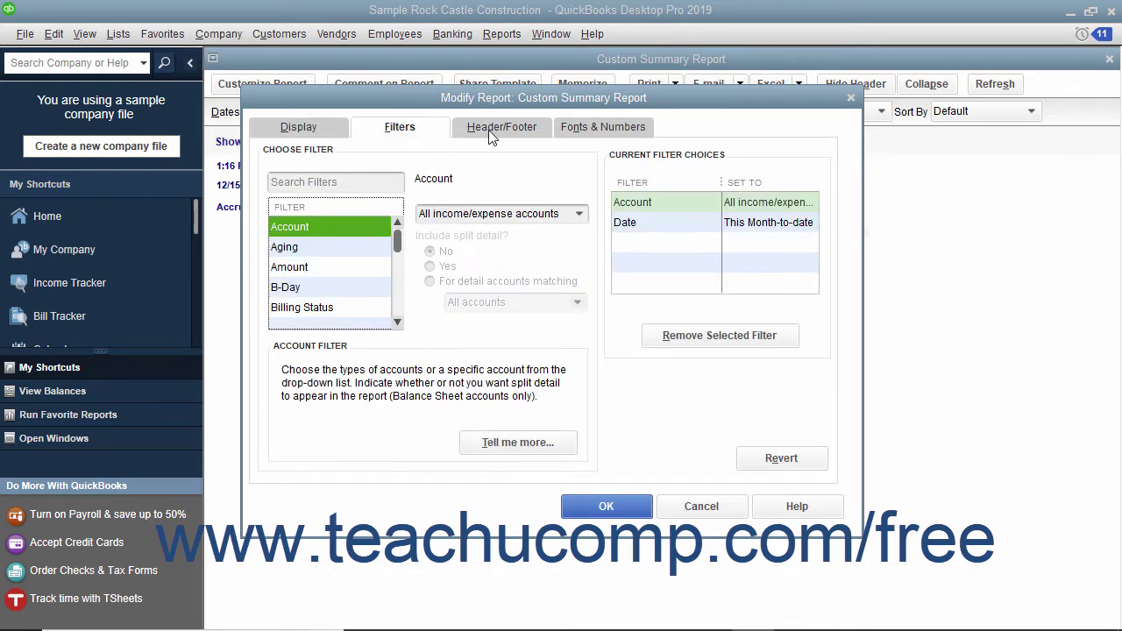
{"action": "left_click", "coordinate": [491, 131]}
{"action": "left_click", "coordinate": [579, 128]}
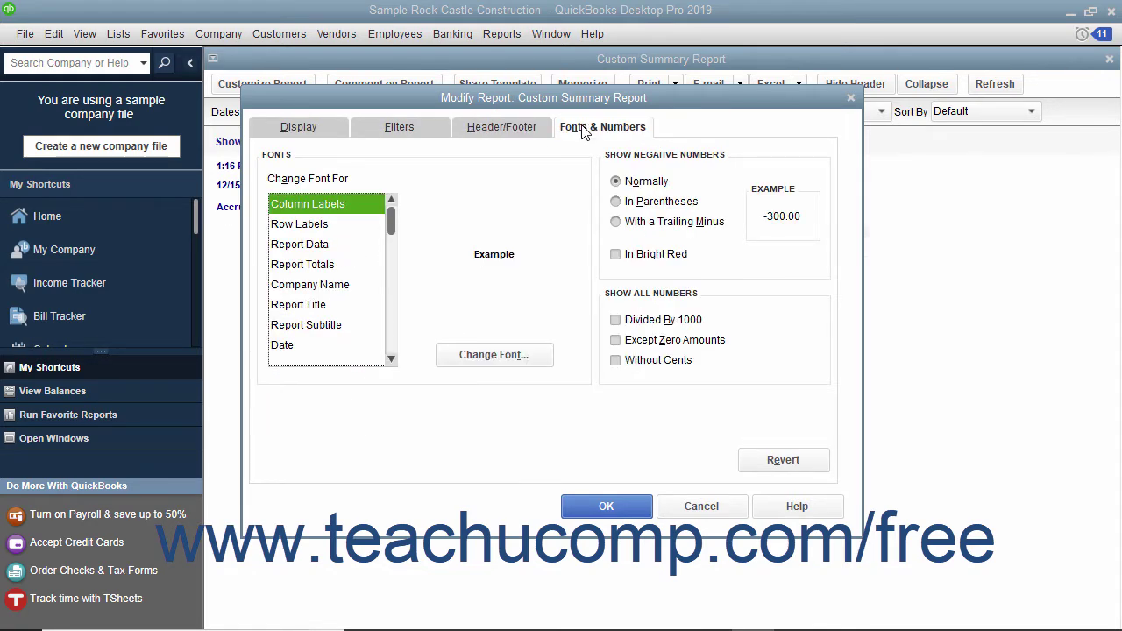
{"action": "left_click", "coordinate": [321, 131]}
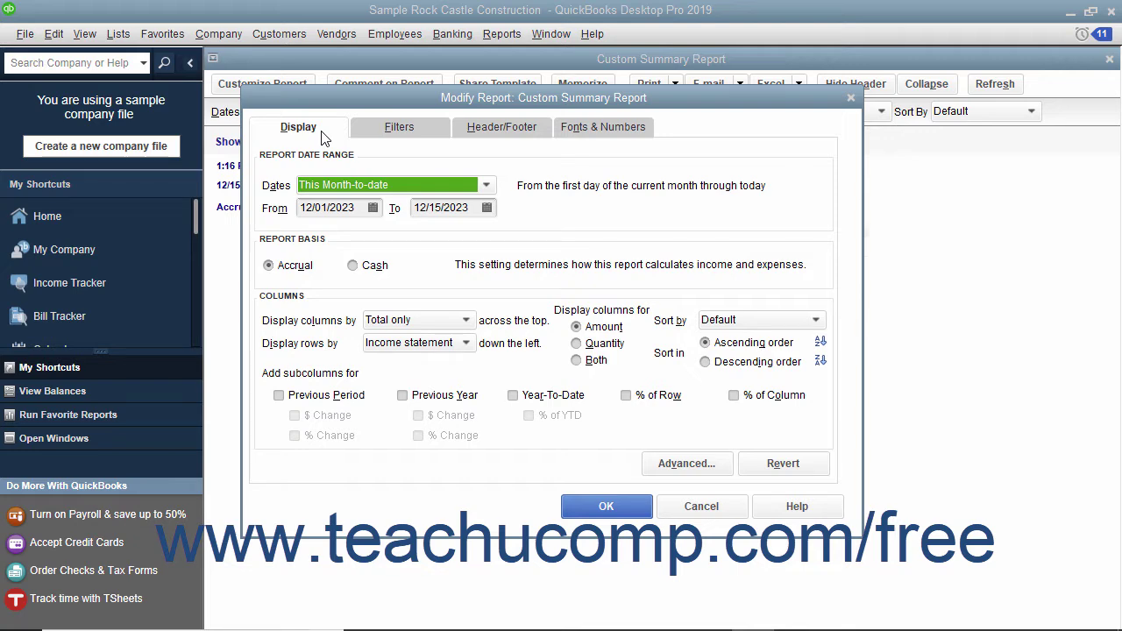
{"action": "left_click", "coordinate": [386, 136]}
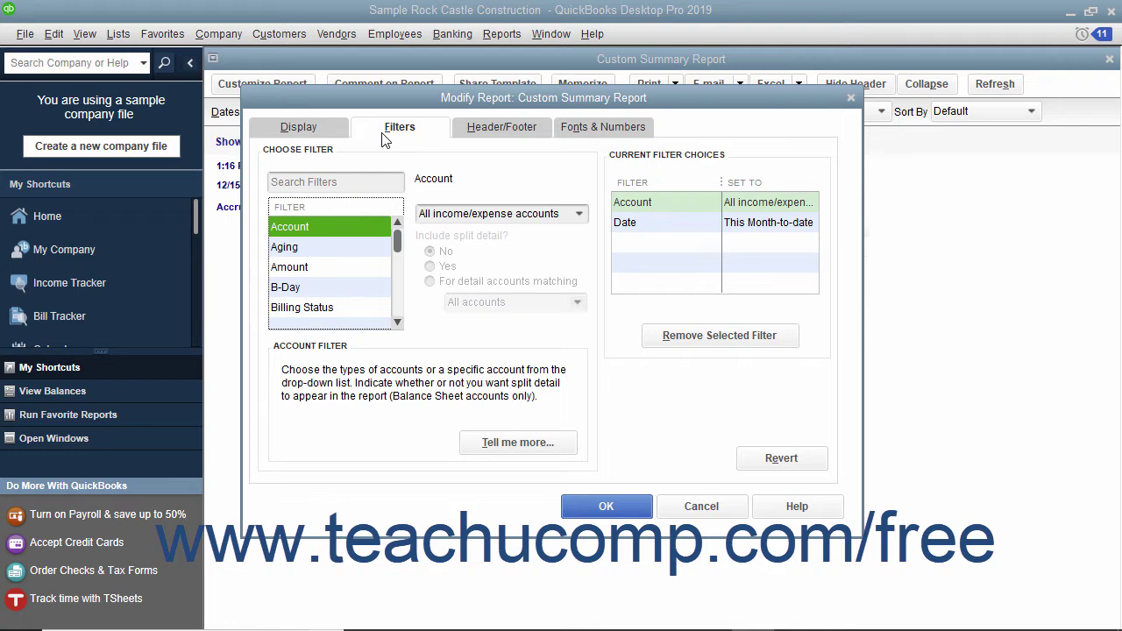
{"action": "left_click", "coordinate": [333, 125]}
{"action": "left_click", "coordinate": [379, 128]}
{"action": "left_click", "coordinate": [488, 130]}
{"action": "left_click", "coordinate": [577, 129]}
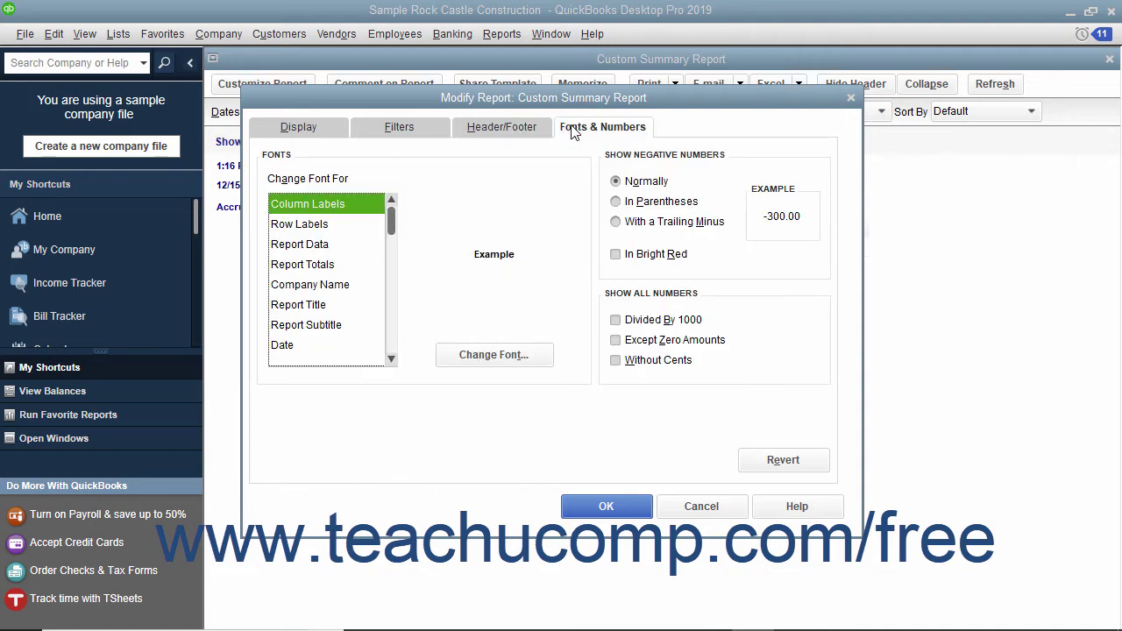
{"action": "left_click", "coordinate": [526, 130]}
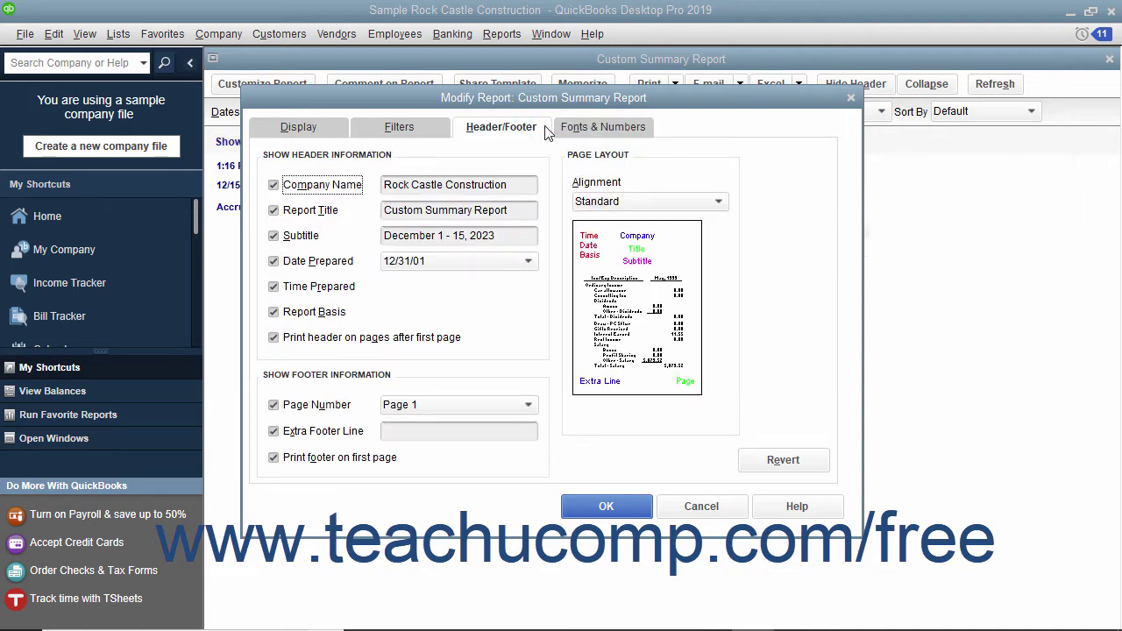
{"action": "left_click", "coordinate": [574, 130]}
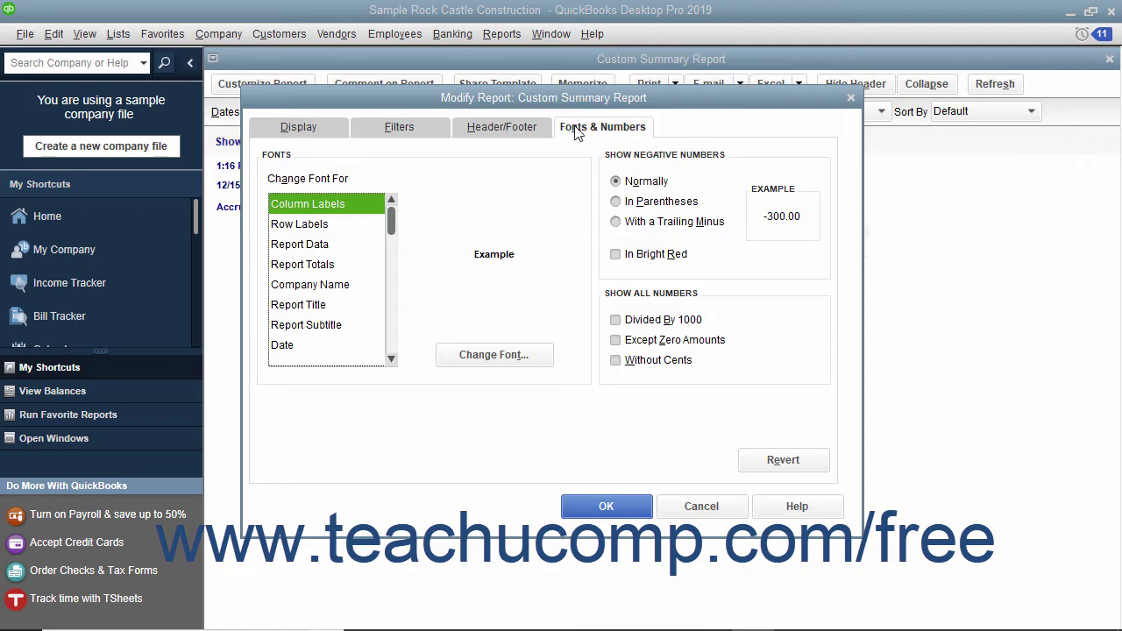
{"action": "left_click", "coordinate": [323, 130]}
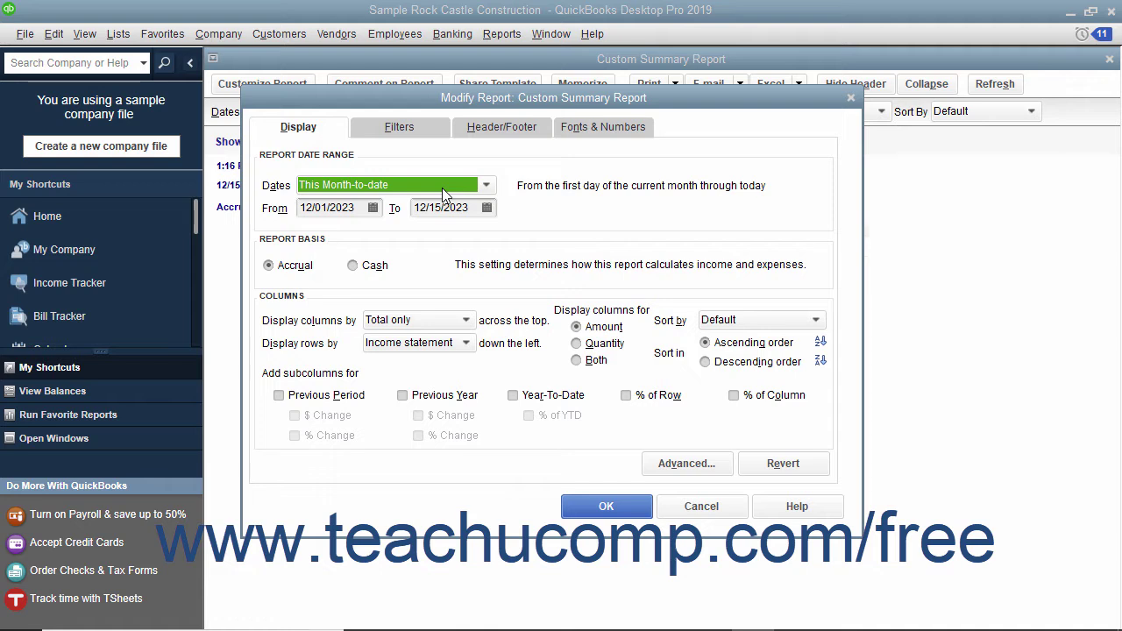
Examine the preset date ranges and the From and To calendars in the custom summary report's display settings
{"action": "left_click", "coordinate": [489, 183]}
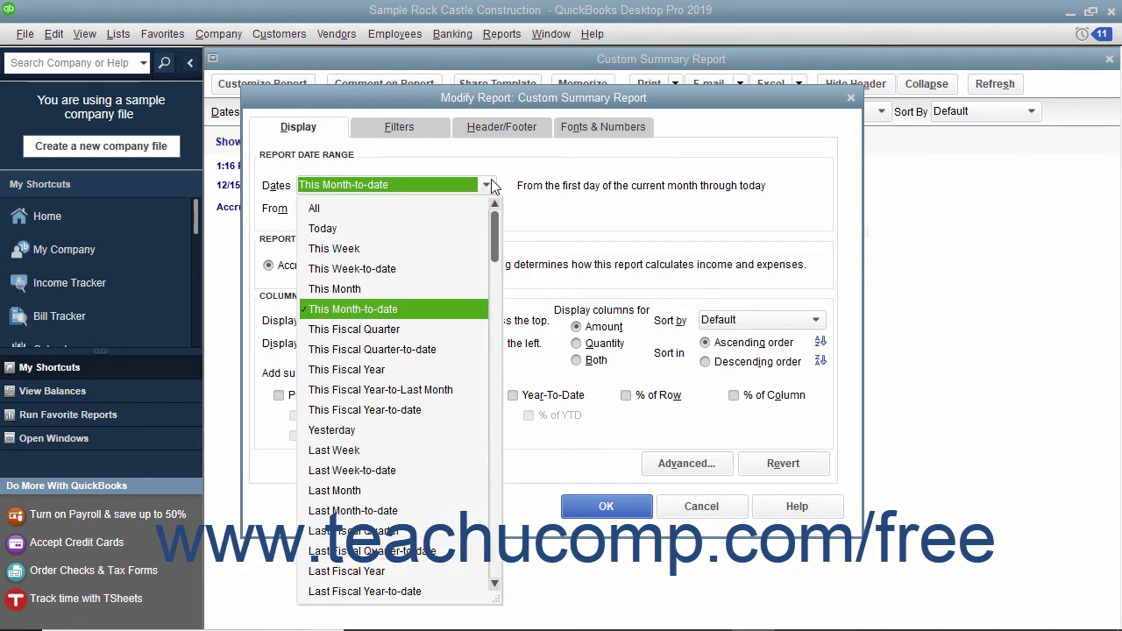
{"action": "left_click", "coordinate": [490, 185]}
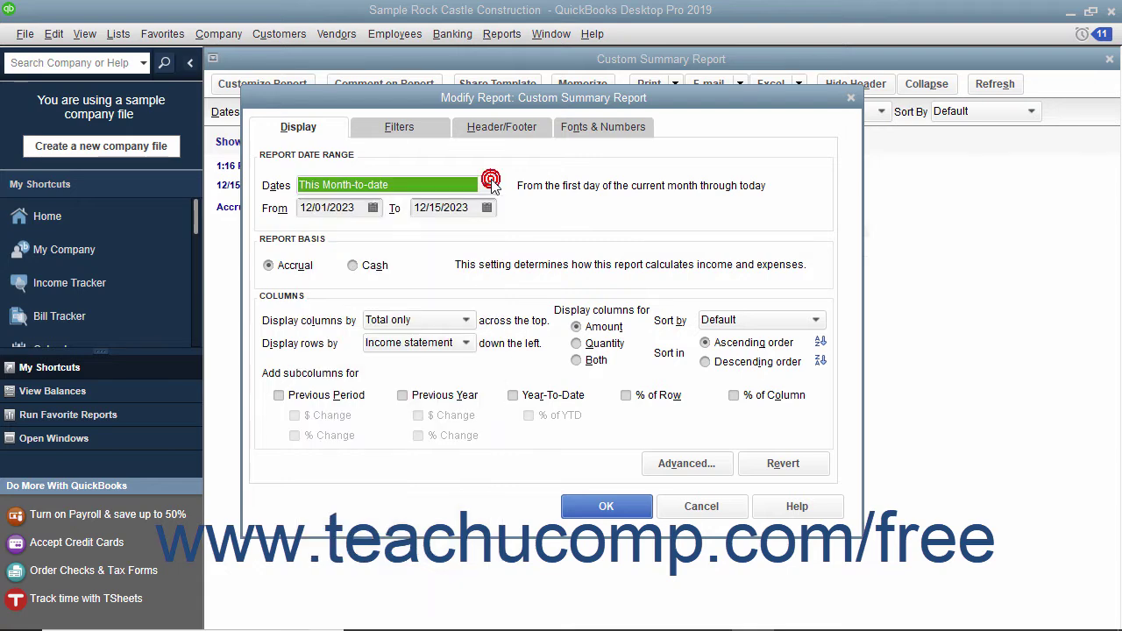
{"action": "left_click", "coordinate": [373, 208]}
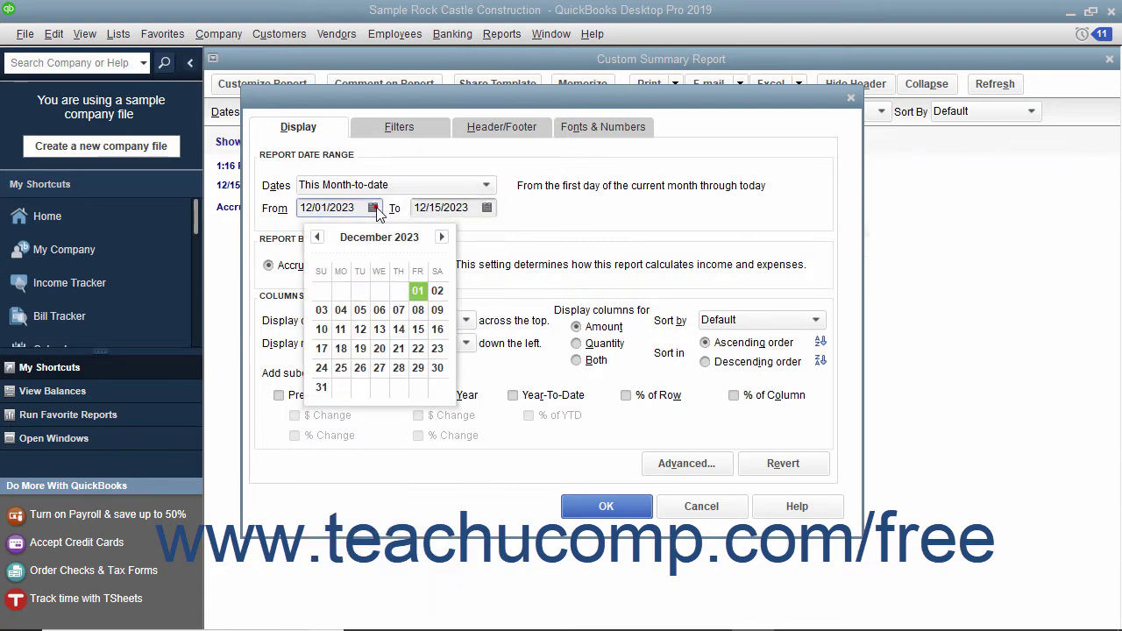
{"action": "left_click", "coordinate": [485, 209]}
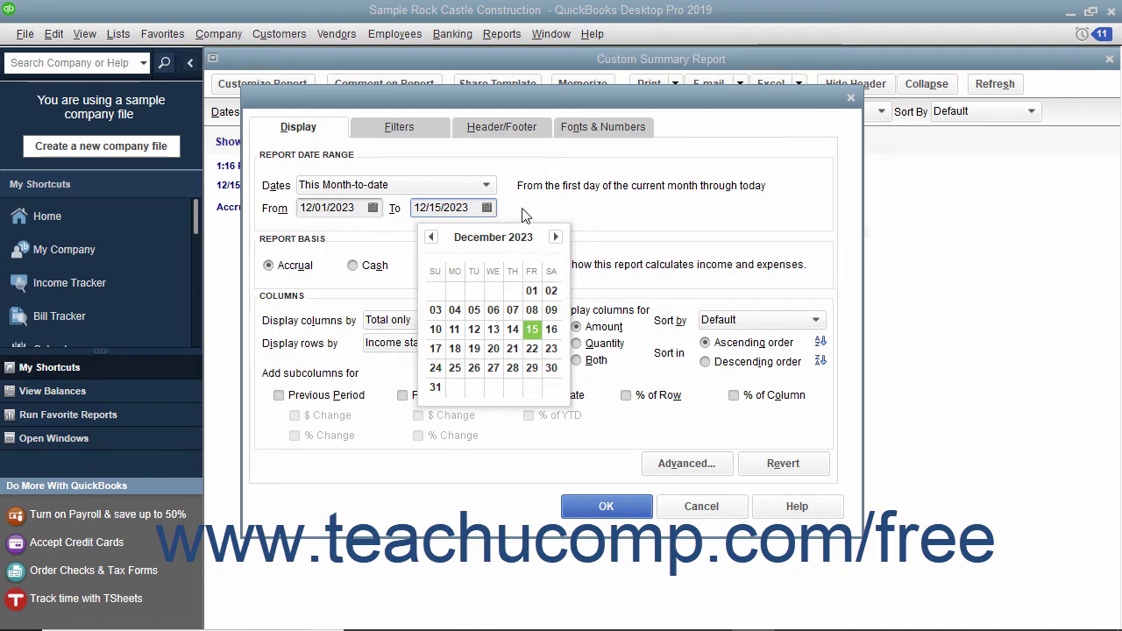
{"action": "left_click", "coordinate": [522, 211]}
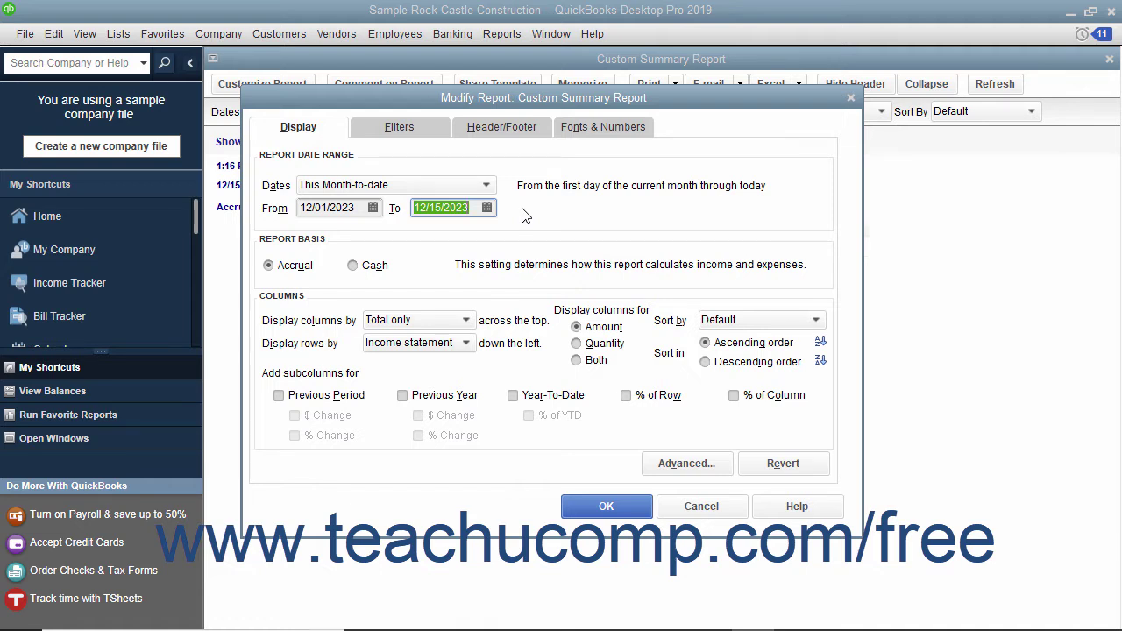
Choose Accrual as the report basis, cancel the modification settings and close the custom summary report
{"action": "left_click", "coordinate": [298, 265]}
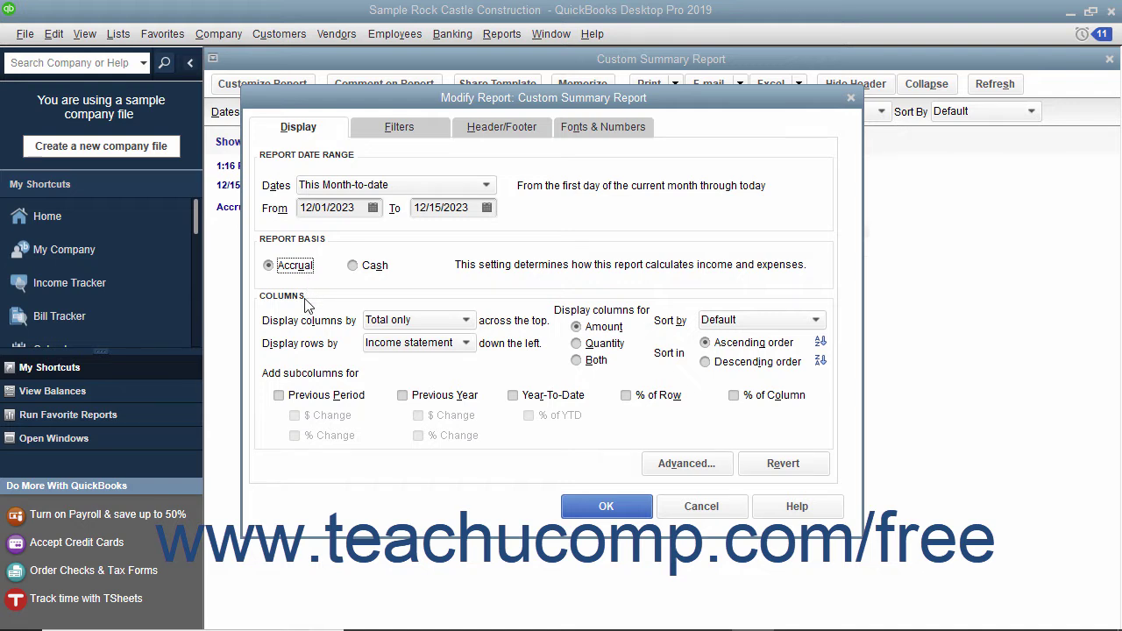
{"action": "left_click", "coordinate": [659, 502]}
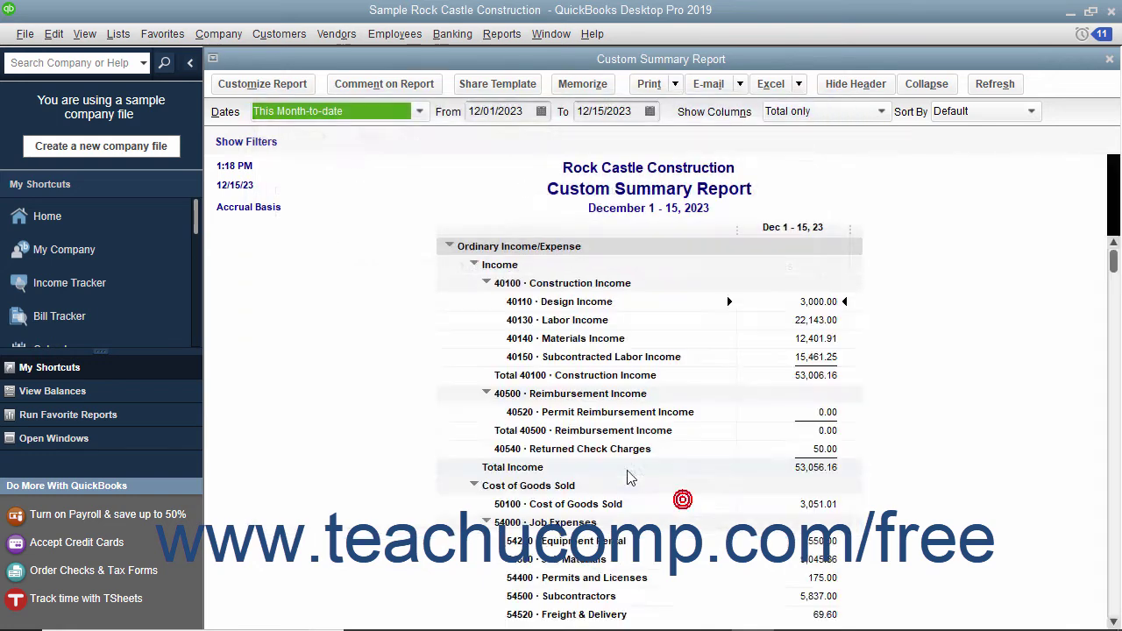
{"action": "left_click", "coordinate": [1110, 60]}
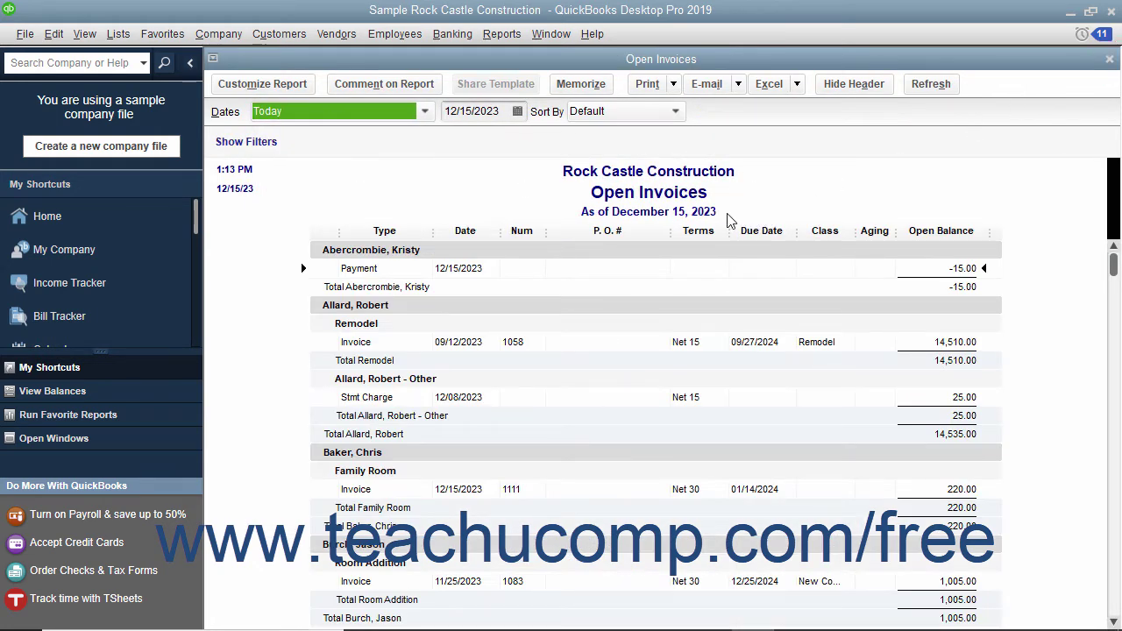
Modify the Open Invoices report's columns, trying the Name column on and off and adding the Balance column
{"action": "left_click", "coordinate": [299, 89]}
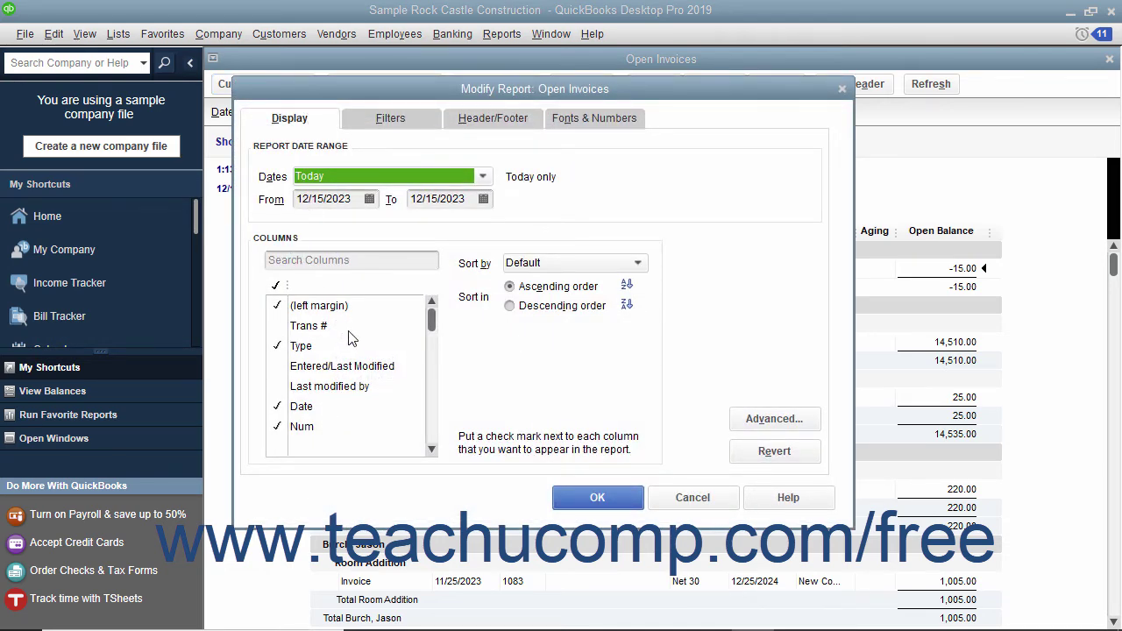
{"action": "scroll", "coordinate": [354, 389], "scroll_direction": "down", "scroll_amount": 4}
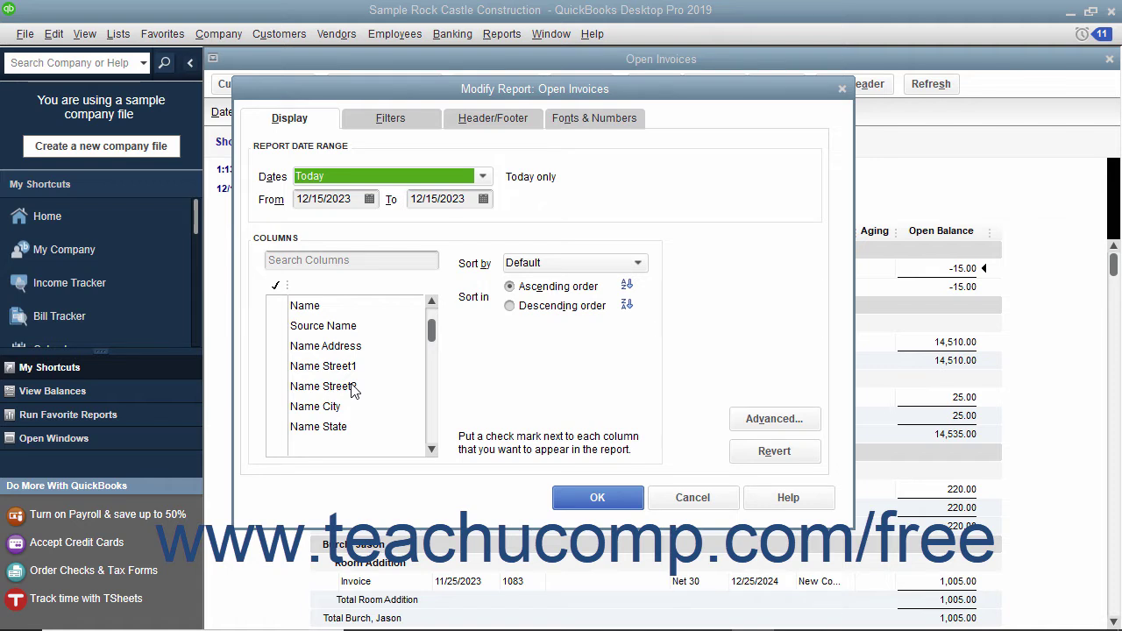
{"action": "left_click", "coordinate": [277, 304]}
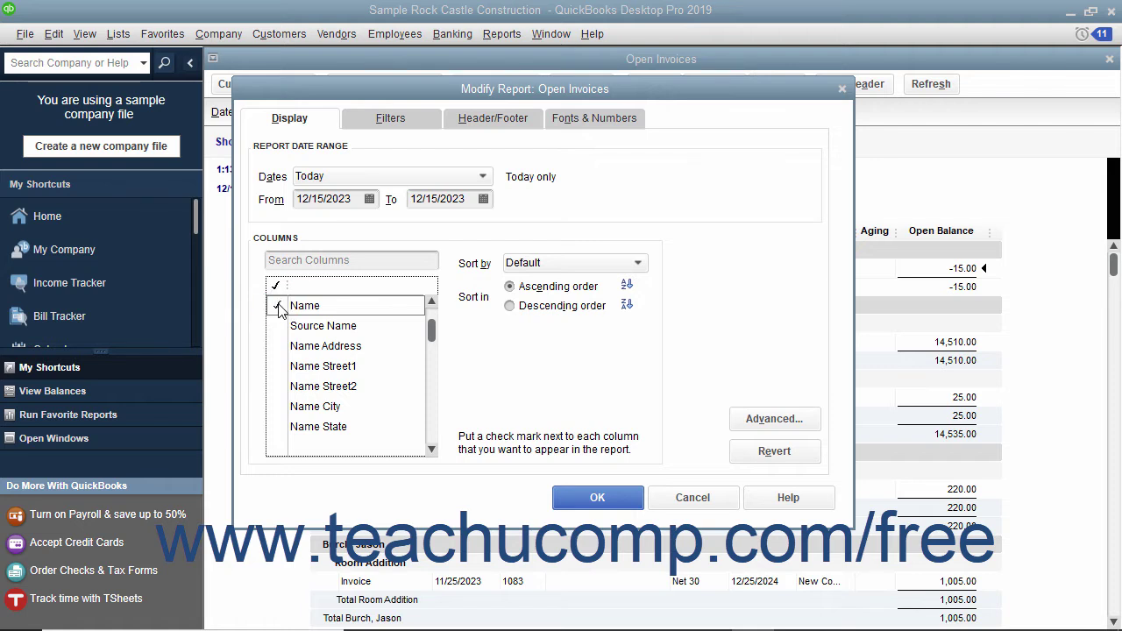
{"action": "left_click", "coordinate": [277, 305]}
{"action": "scroll", "coordinate": [279, 350], "scroll_direction": "down", "scroll_amount": 10}
{"action": "left_click", "coordinate": [279, 347]}
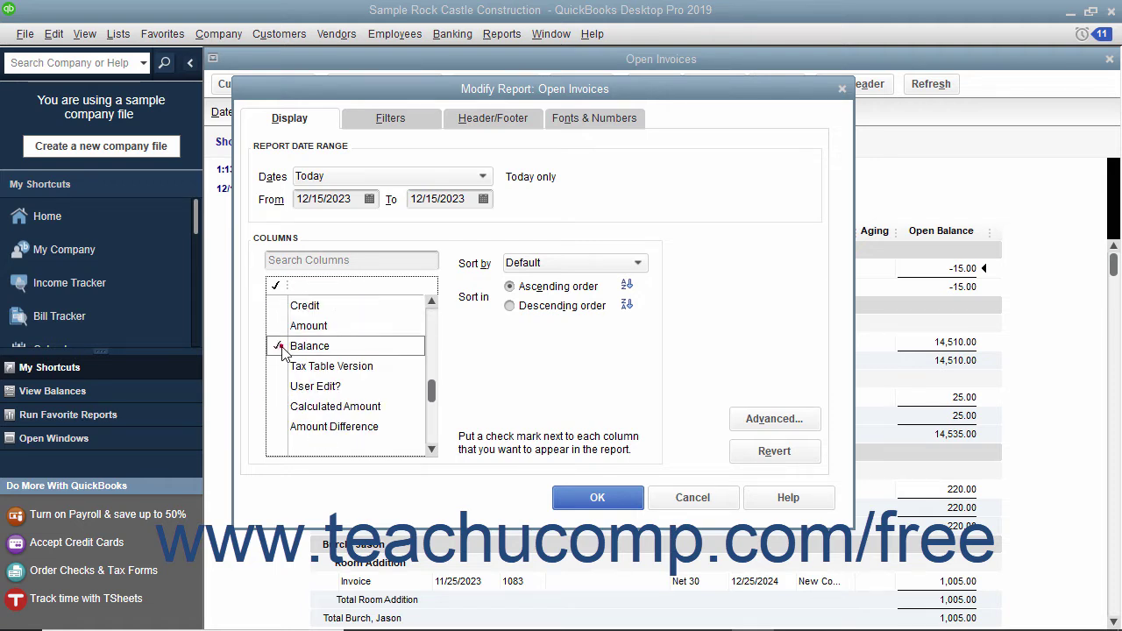
{"action": "scroll", "coordinate": [320, 353], "scroll_direction": "up", "scroll_amount": 1}
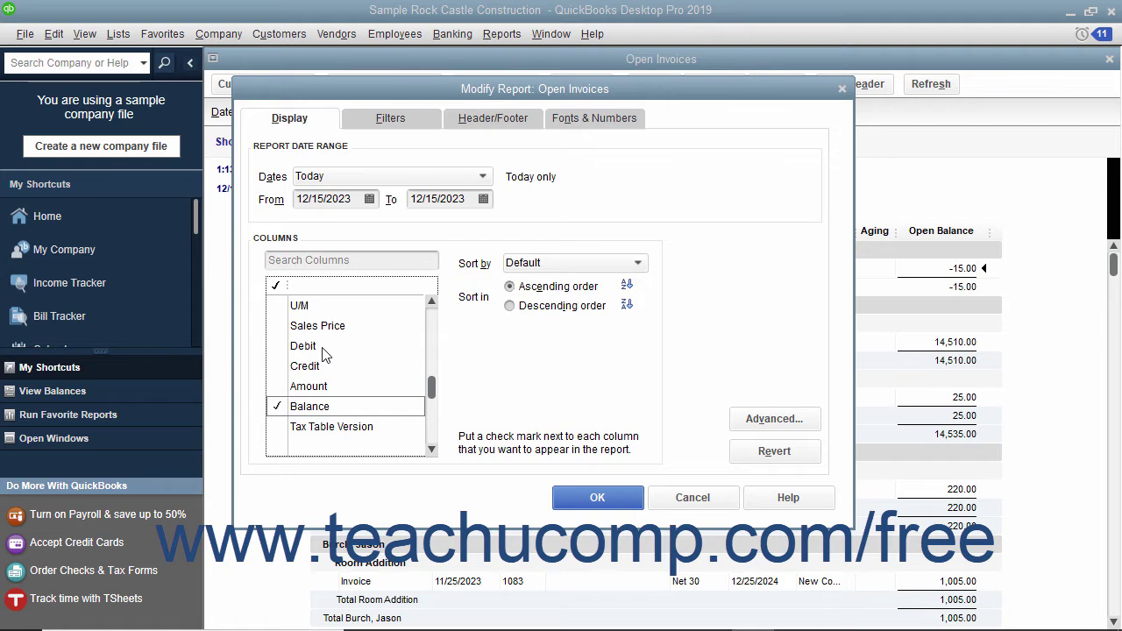
Review the Sort by choices, keep Default and select ascending order for the Open Invoices report
{"action": "left_click", "coordinate": [519, 264]}
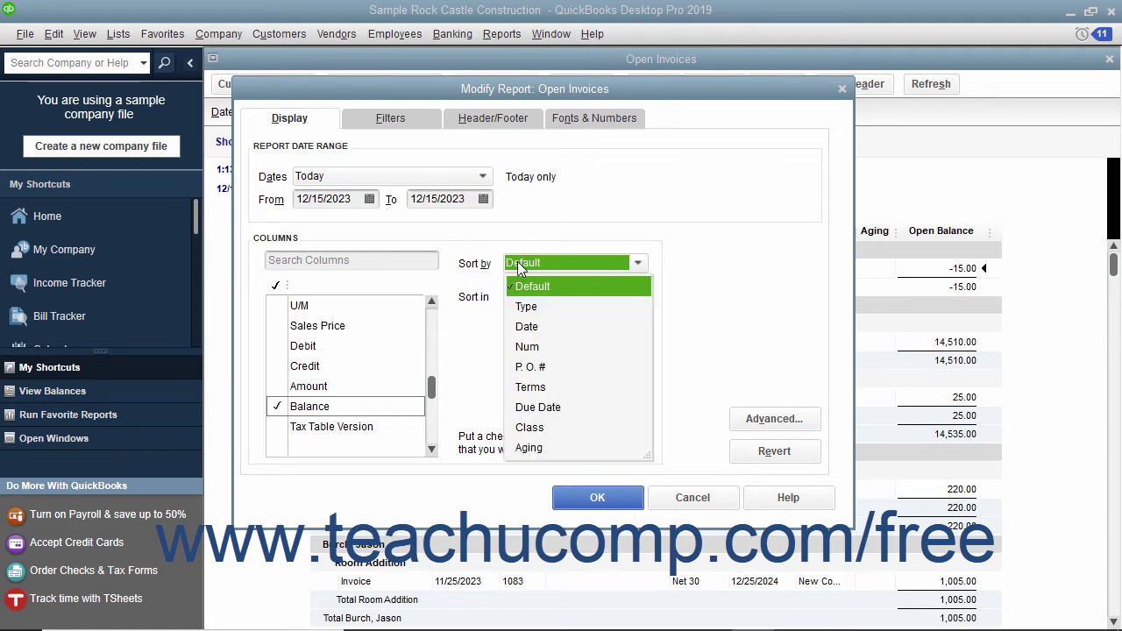
{"action": "left_click", "coordinate": [519, 264]}
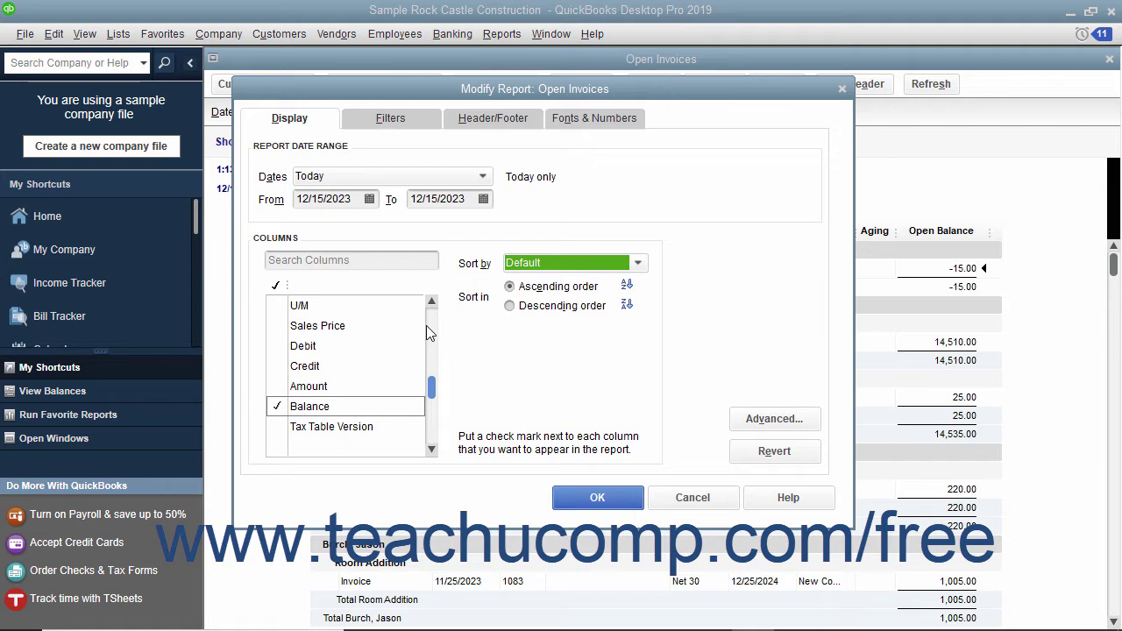
{"action": "left_click", "coordinate": [510, 286]}
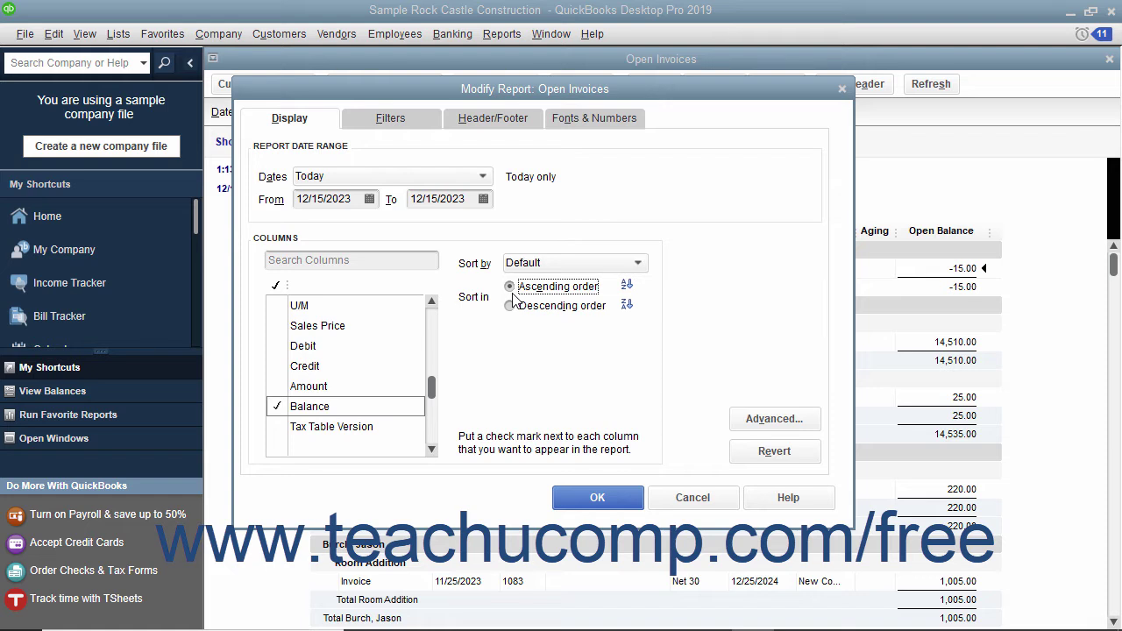
Add the Paid, Pay Meth and Clr columns to the Open Invoices report
{"action": "scroll", "coordinate": [280, 337], "scroll_direction": "up", "scroll_amount": 2}
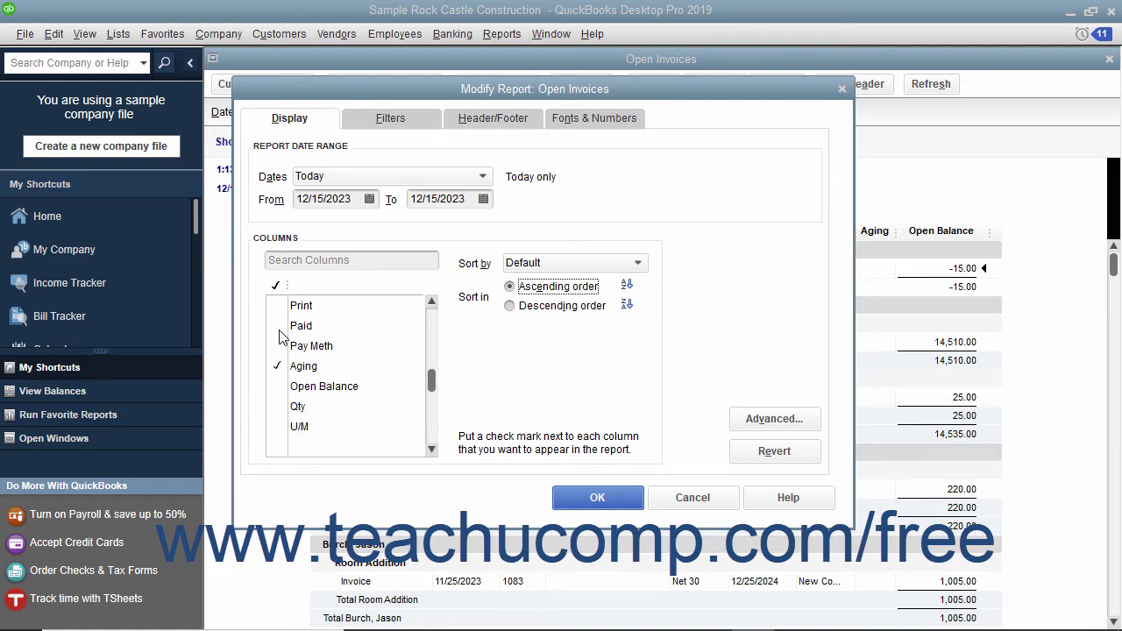
{"action": "left_click", "coordinate": [275, 327]}
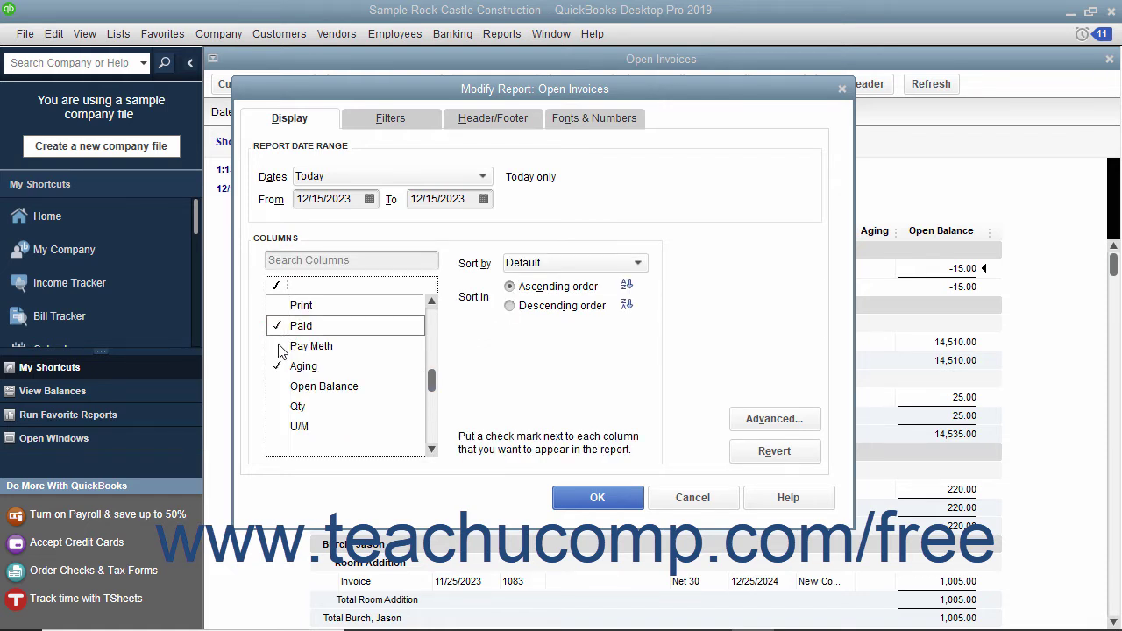
{"action": "left_click", "coordinate": [278, 346]}
{"action": "scroll", "coordinate": [280, 349], "scroll_direction": "up", "scroll_amount": 2}
{"action": "left_click", "coordinate": [277, 346]}
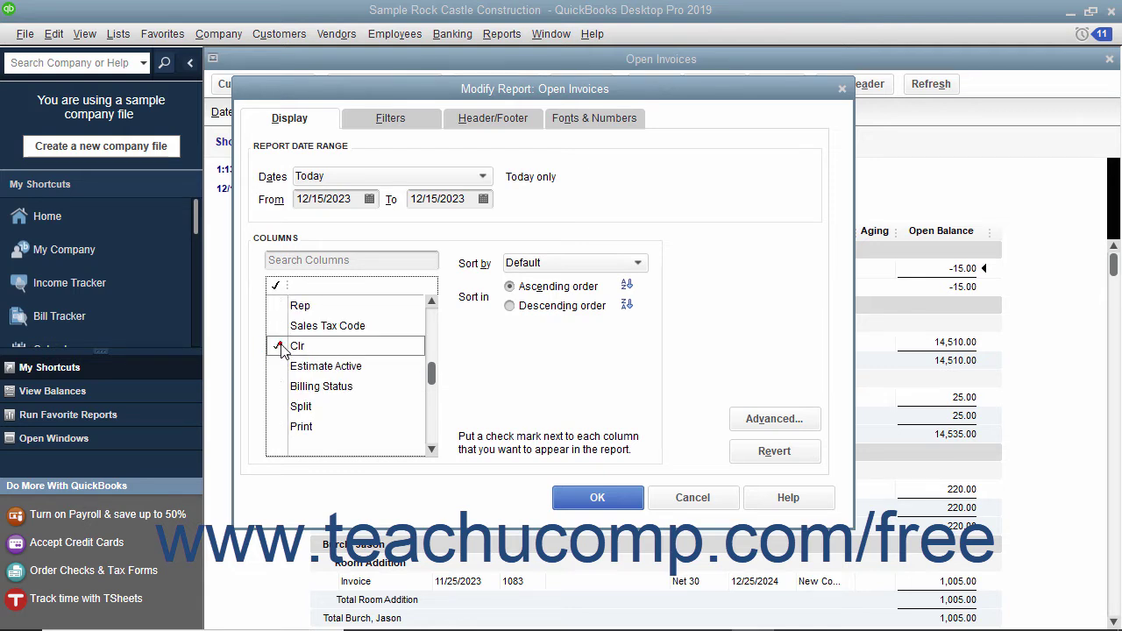
Add the Name column, keep In Use and Current (faster) in the advanced options, and apply the changes to the Open Invoices report
{"action": "scroll", "coordinate": [281, 351], "scroll_direction": "up", "scroll_amount": 3}
{"action": "left_click", "coordinate": [278, 367]}
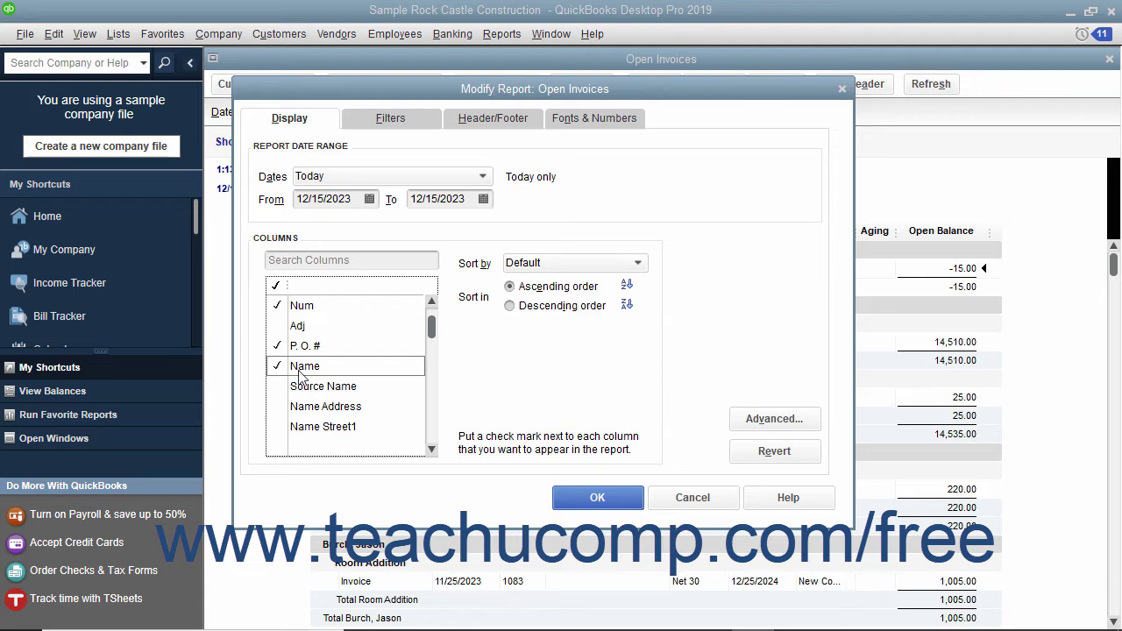
{"action": "left_click", "coordinate": [775, 419]}
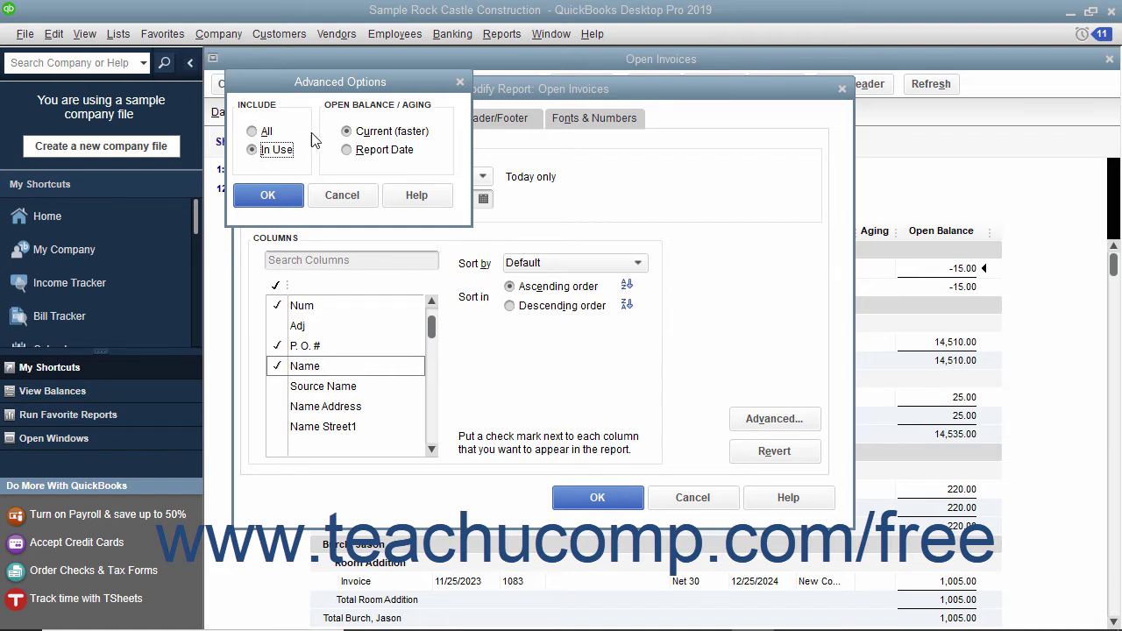
{"action": "left_click", "coordinate": [345, 134]}
{"action": "left_click", "coordinate": [267, 194]}
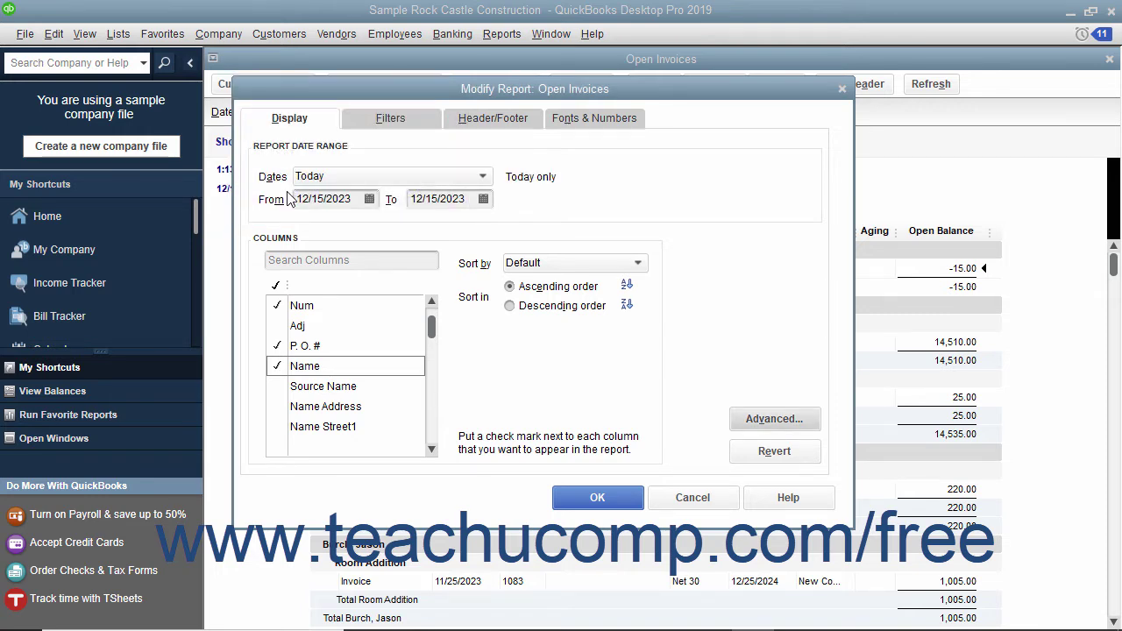
{"action": "left_click", "coordinate": [567, 495]}
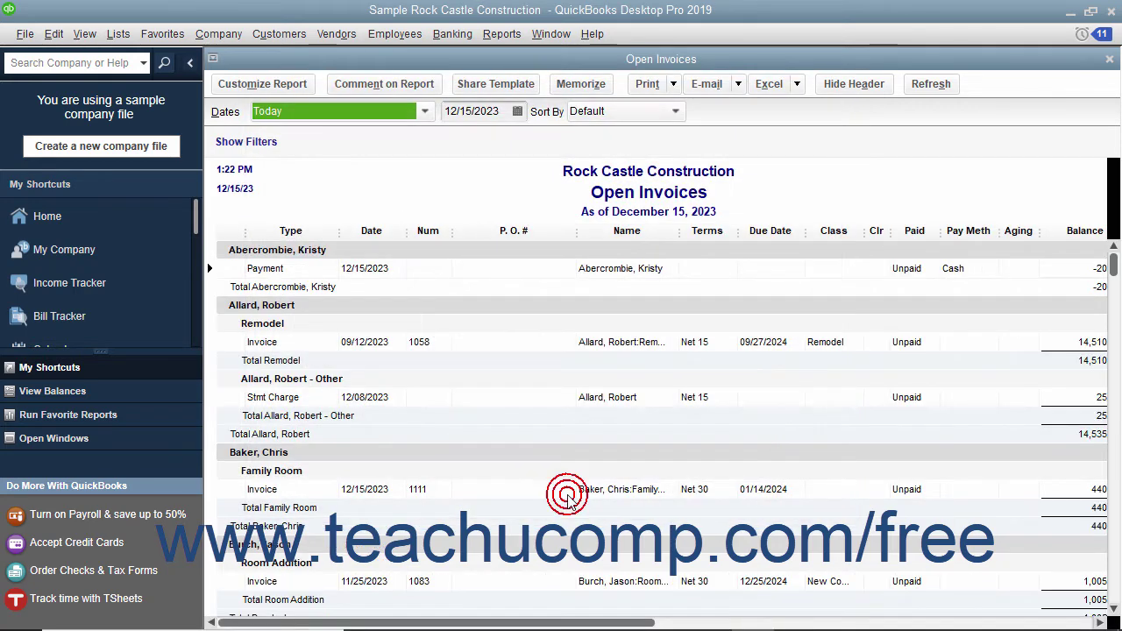
Create a custom summary report and review its column and row choices, keeping Total only across the top and Income statement down the left
{"action": "left_click", "coordinate": [508, 33]}
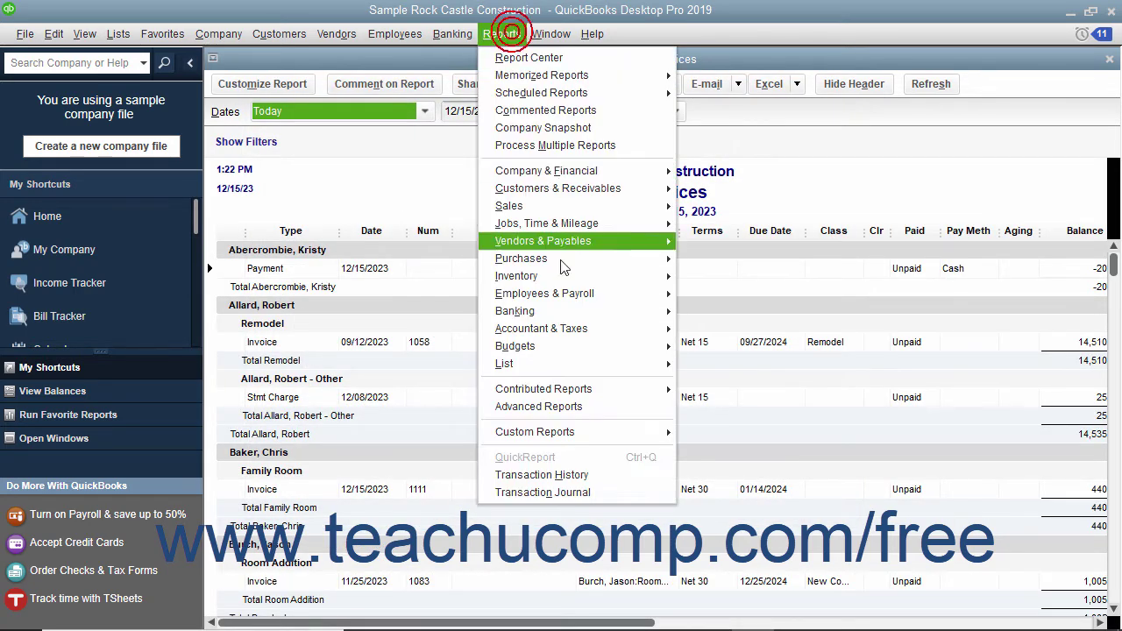
{"action": "mouse_move", "coordinate": [600, 432]}
{"action": "left_click", "coordinate": [689, 447]}
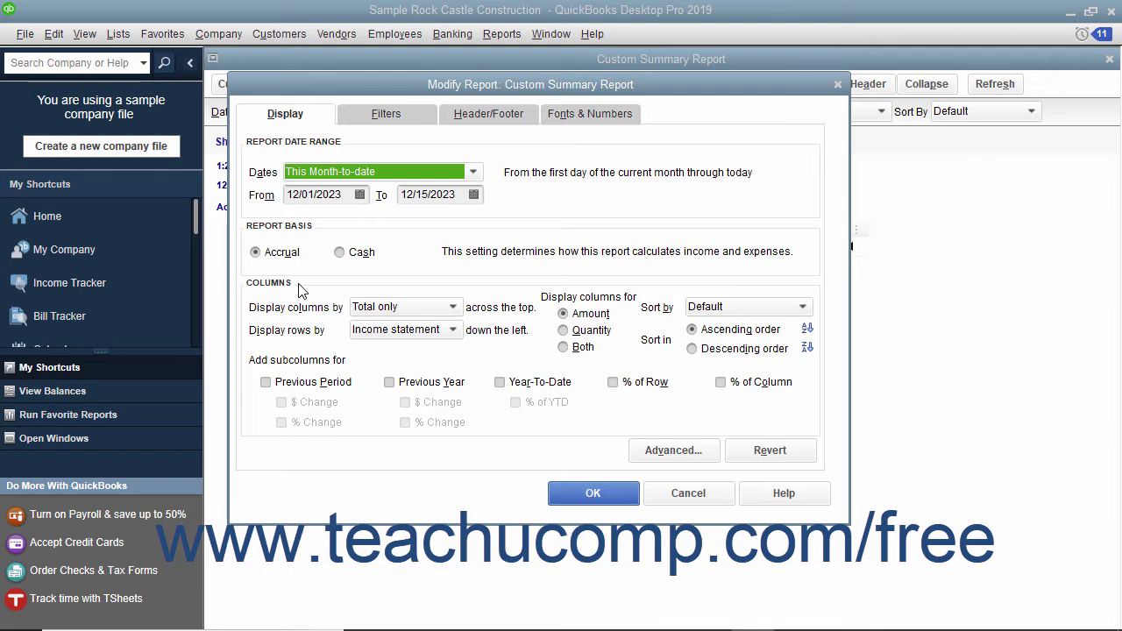
{"action": "left_click", "coordinate": [379, 312]}
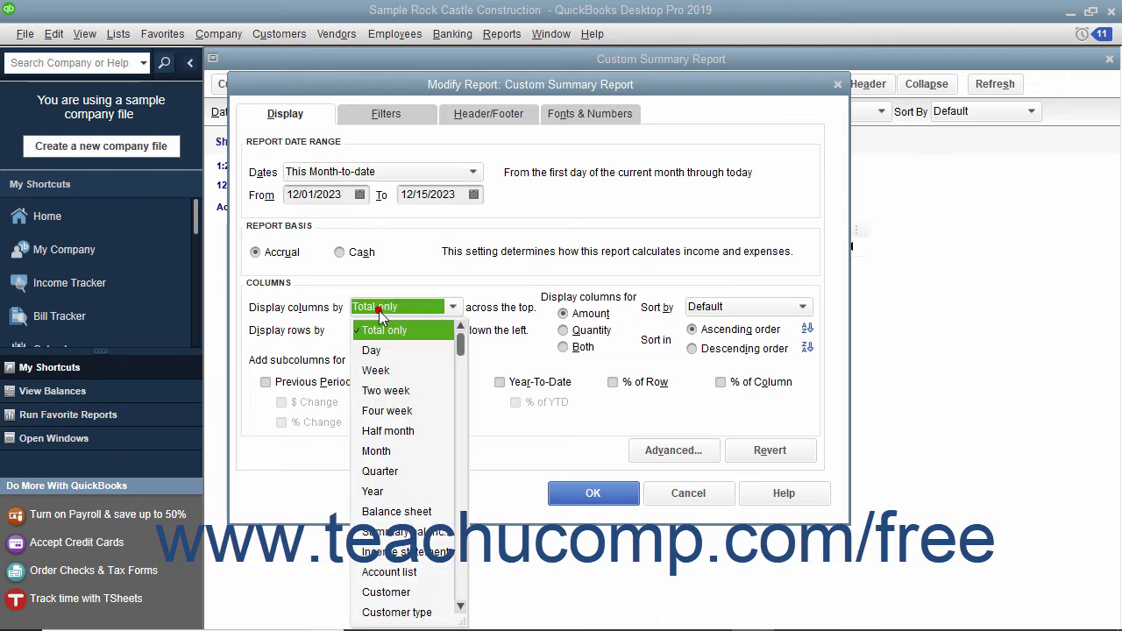
{"action": "left_click", "coordinate": [378, 311]}
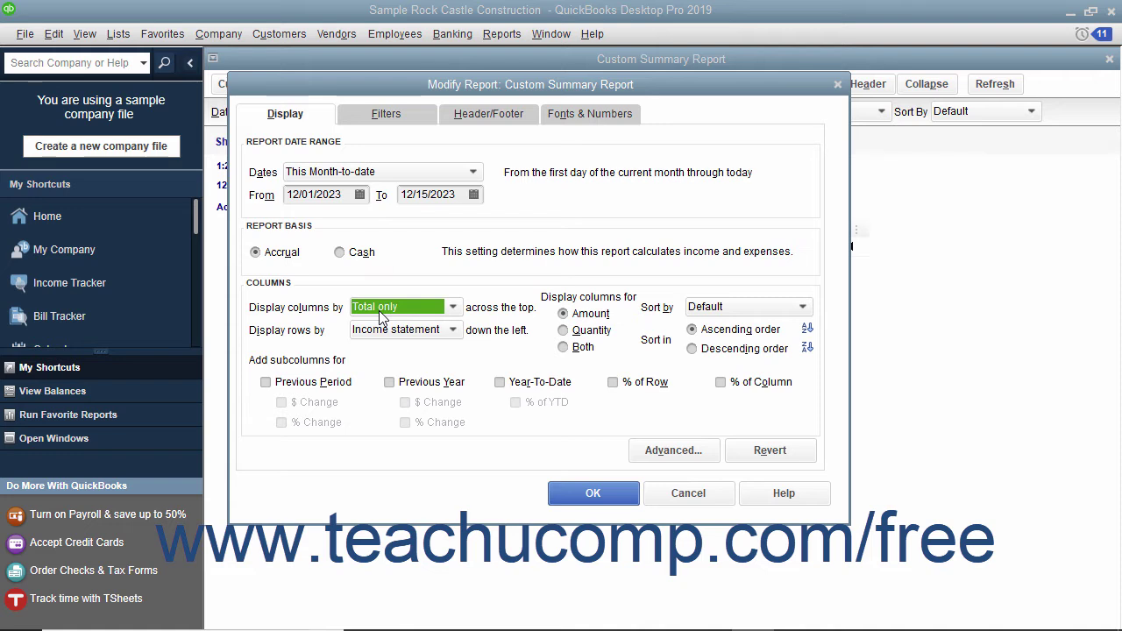
{"action": "left_click", "coordinate": [386, 331]}
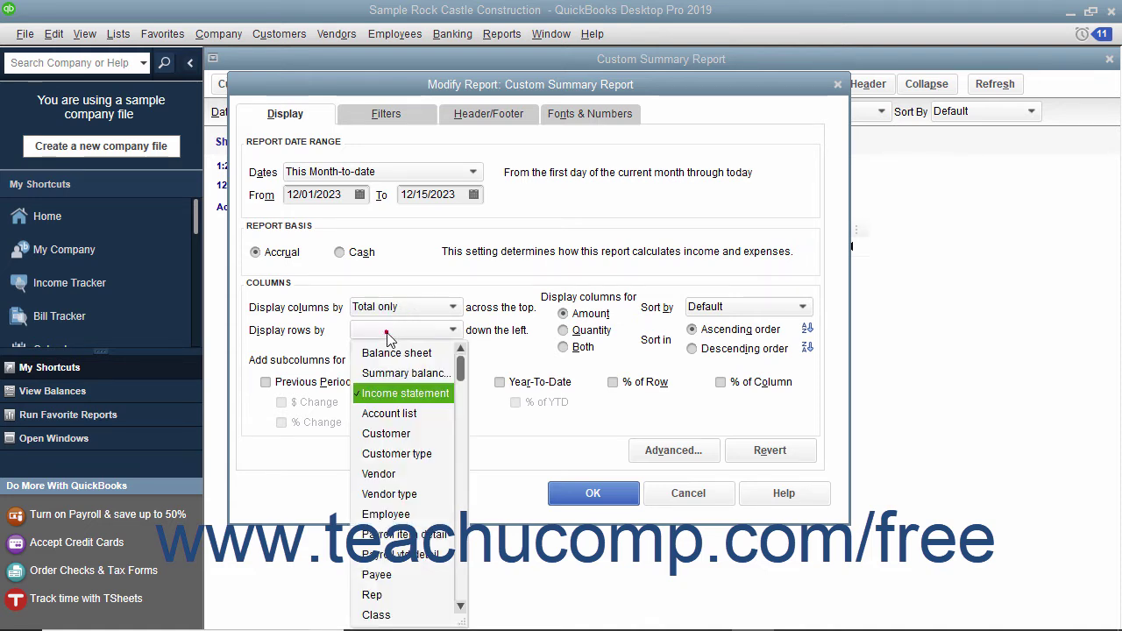
{"action": "left_click", "coordinate": [389, 338]}
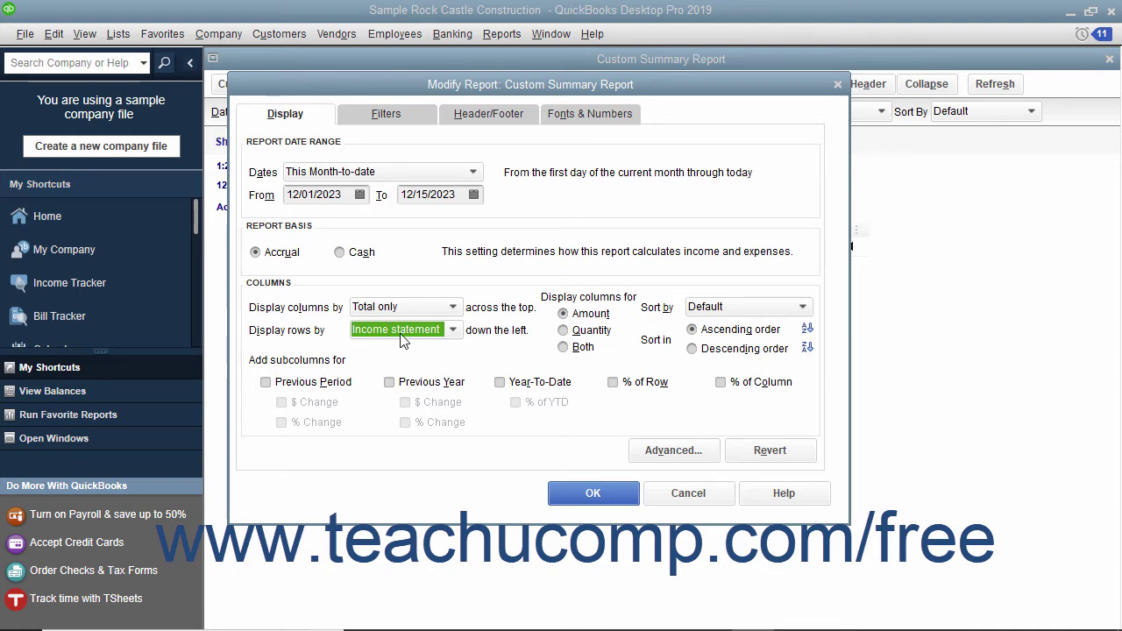
Display the custom summary report's columns for Amount and review the sort choices, keeping Default
{"action": "left_click", "coordinate": [560, 316]}
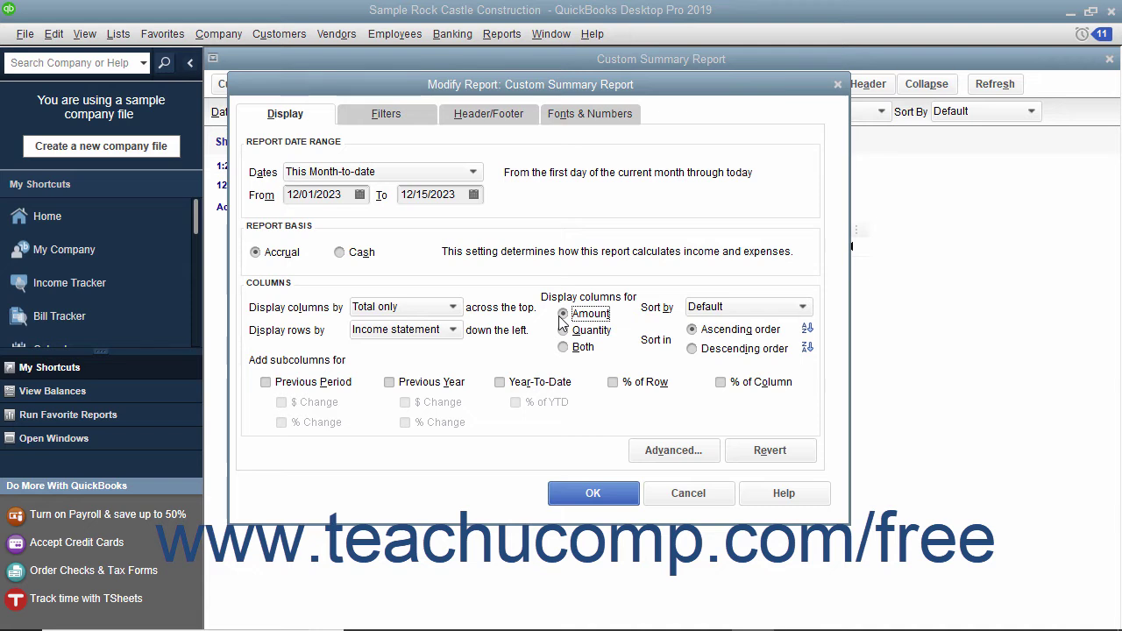
{"action": "left_click", "coordinate": [698, 308]}
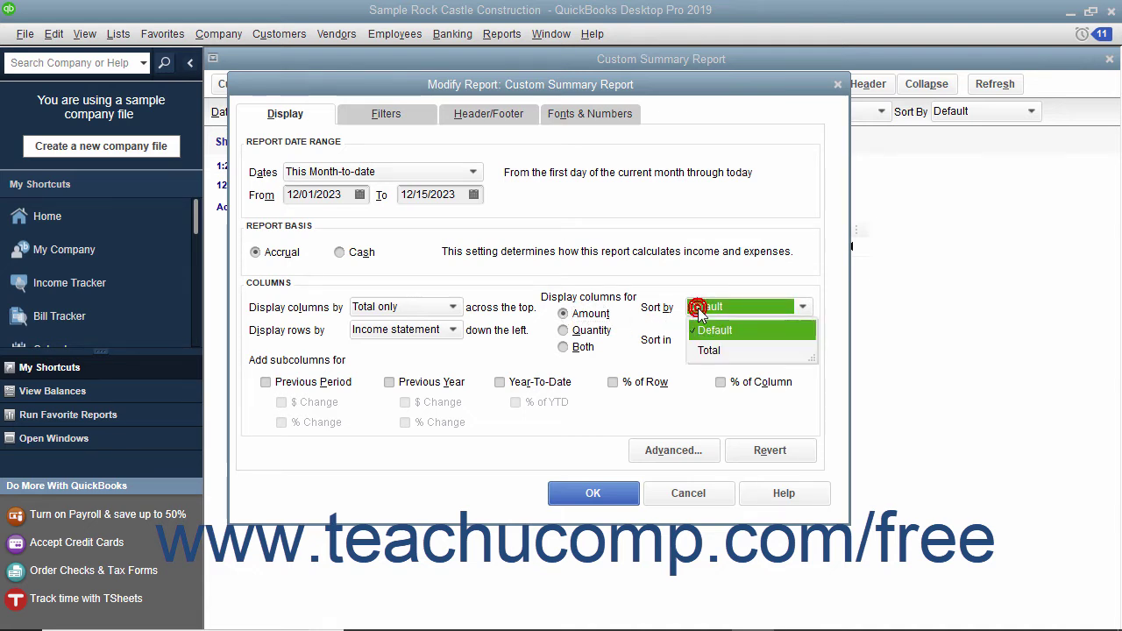
{"action": "left_click", "coordinate": [699, 309]}
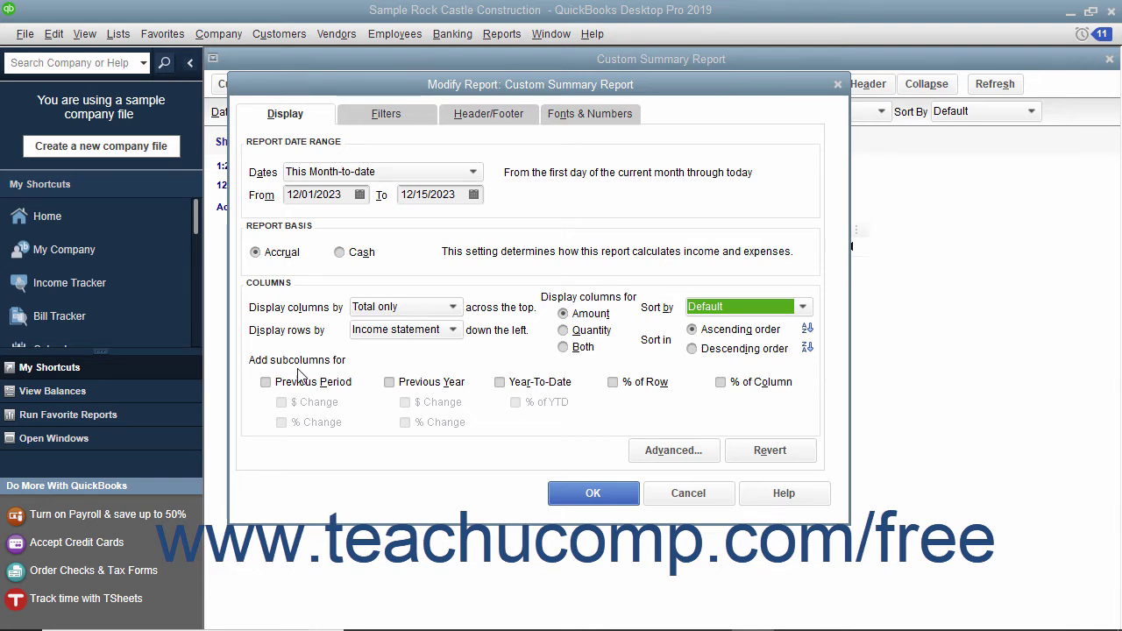
Add Previous Period subcolumns with $ Change and % Change, accept the advanced options and generate the custom summary report
{"action": "left_click", "coordinate": [267, 383]}
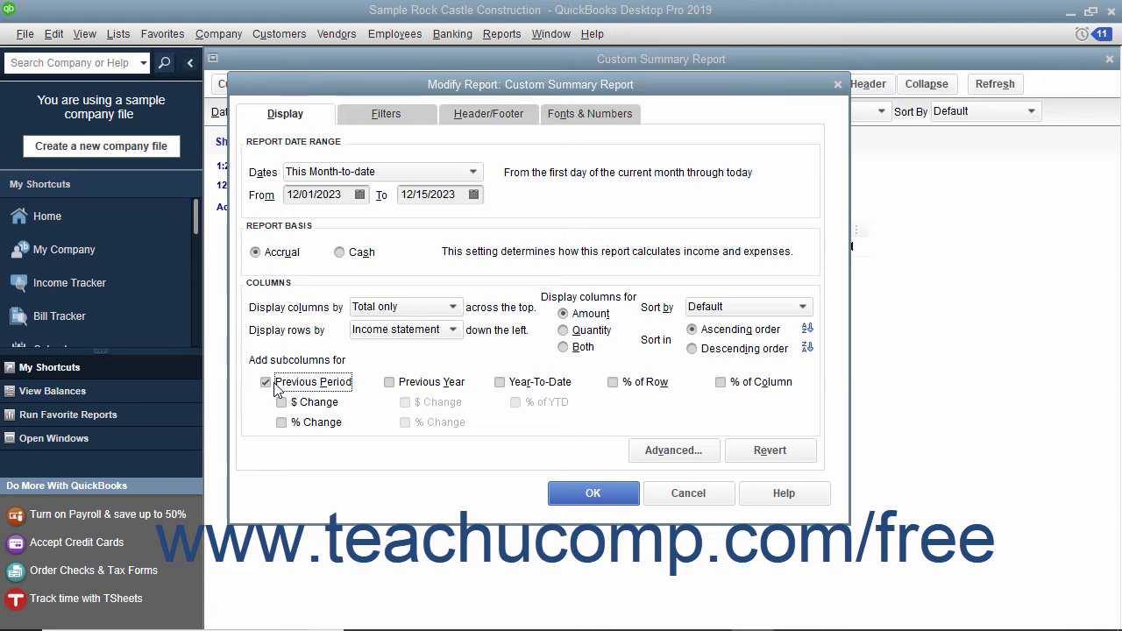
{"action": "left_click", "coordinate": [281, 402]}
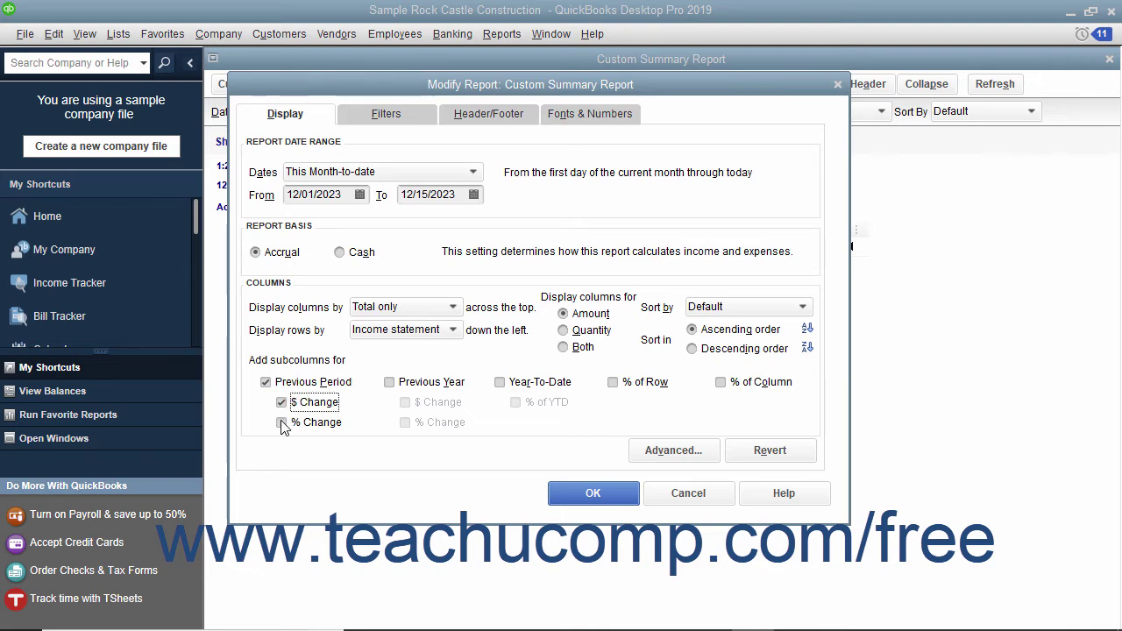
{"action": "left_click", "coordinate": [280, 421]}
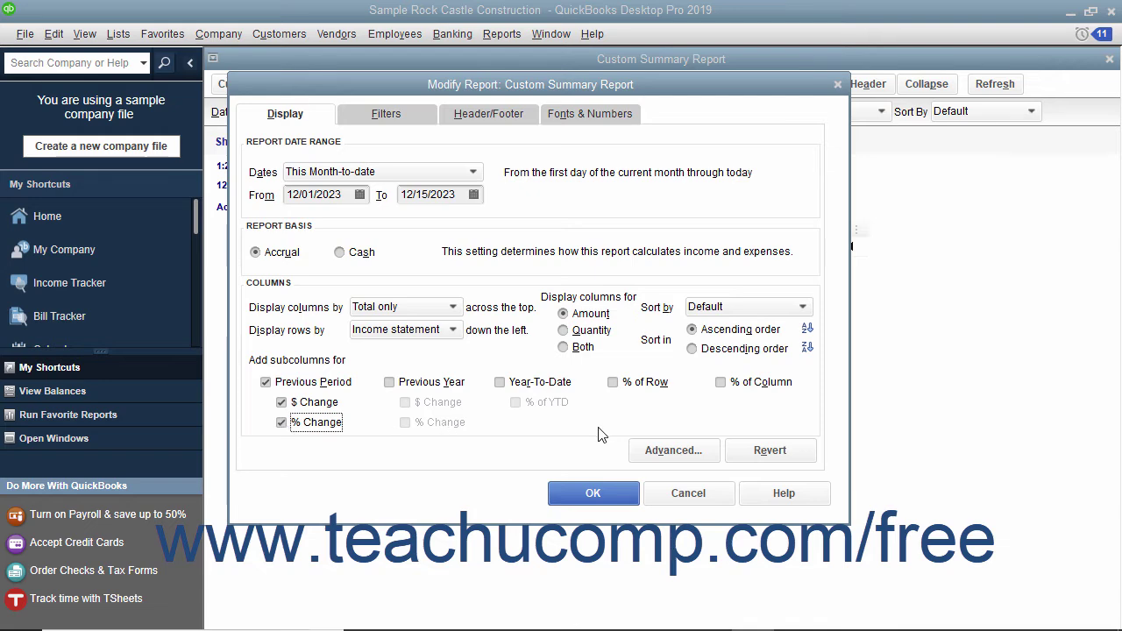
{"action": "left_click", "coordinate": [648, 451]}
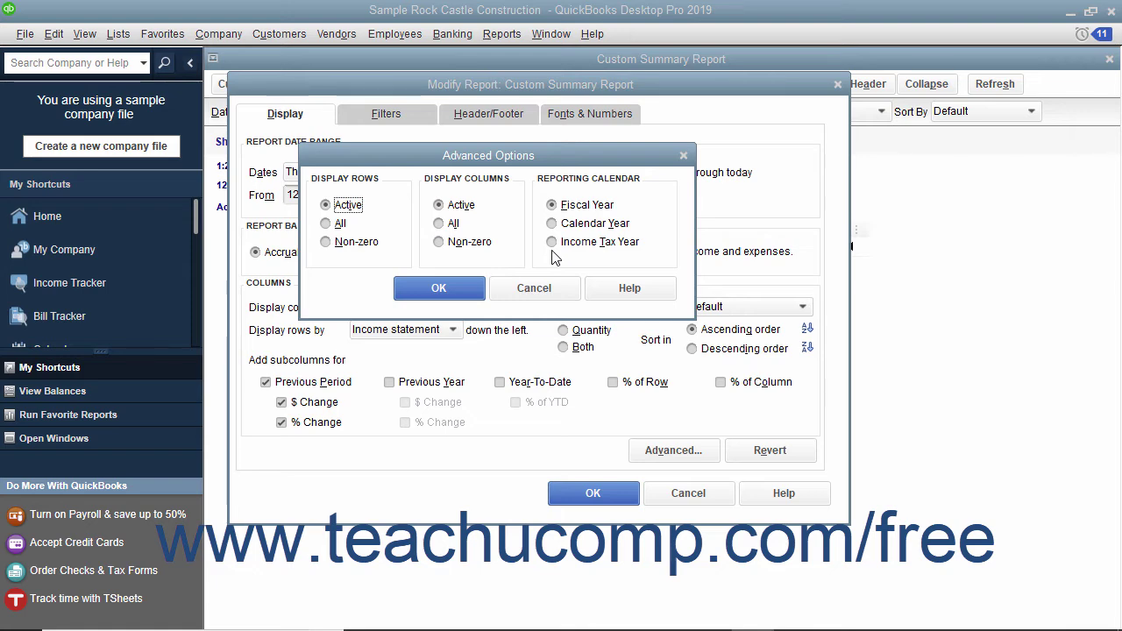
{"action": "left_click", "coordinate": [439, 288]}
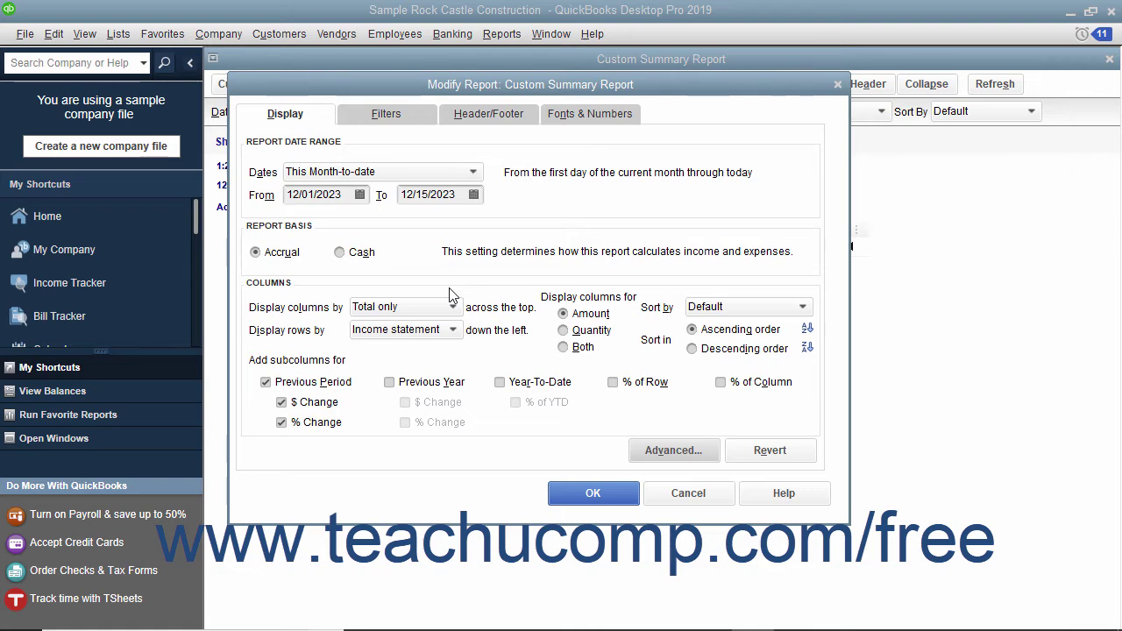
{"action": "left_click", "coordinate": [589, 494]}
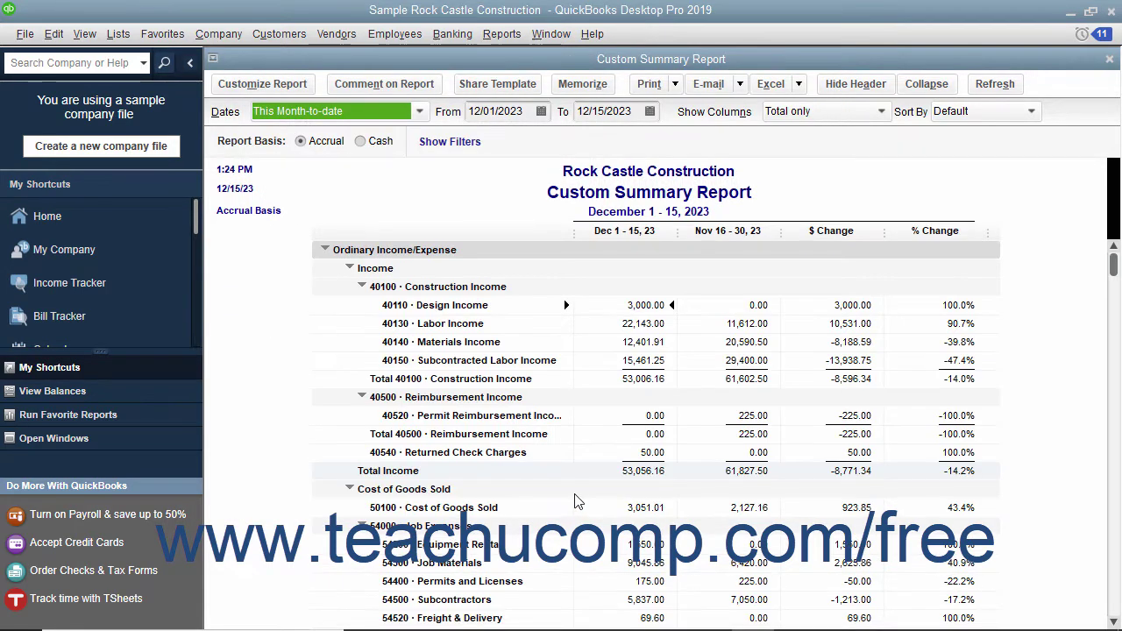
Close the custom summary report and set the Open Invoices report's Paid Status filter to Closed
{"action": "left_click", "coordinate": [1109, 59]}
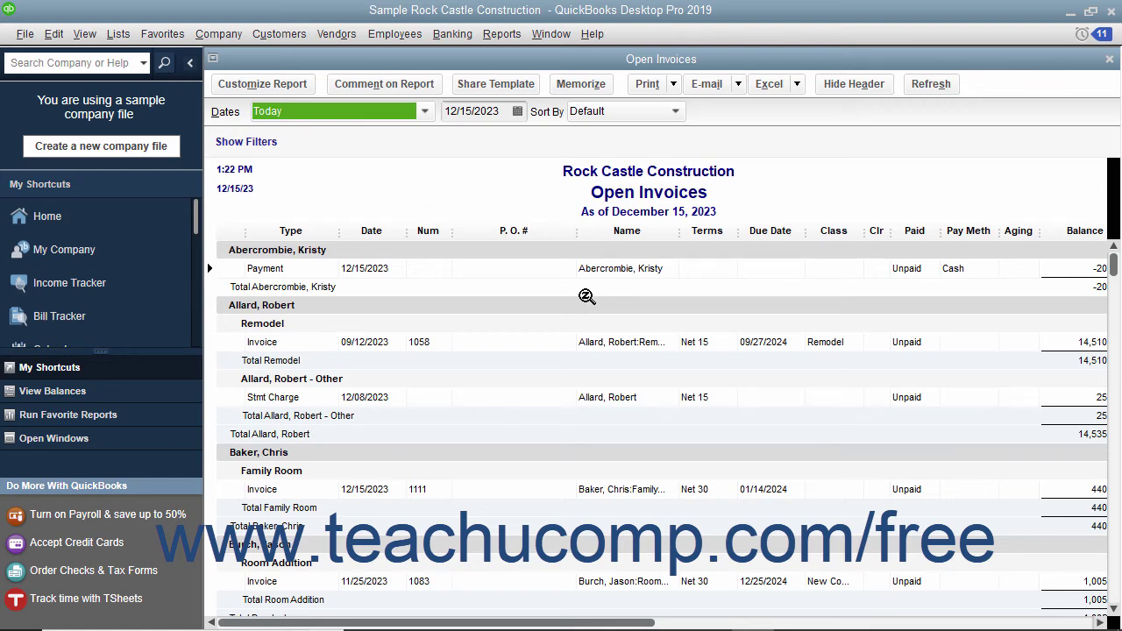
{"action": "left_click", "coordinate": [259, 88]}
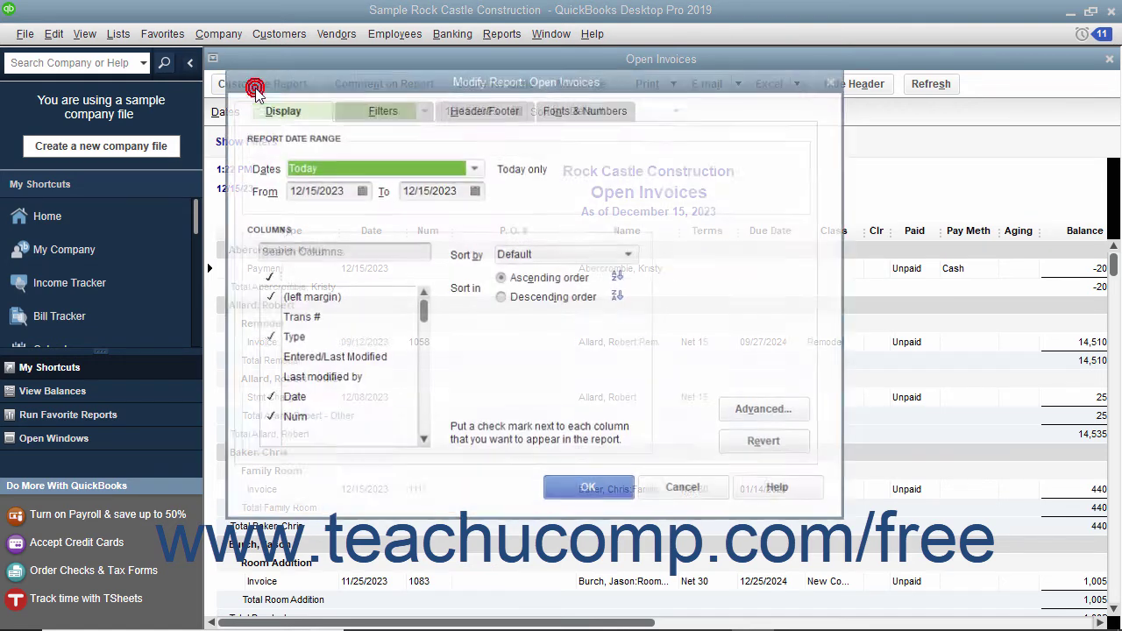
{"action": "left_click", "coordinate": [382, 110]}
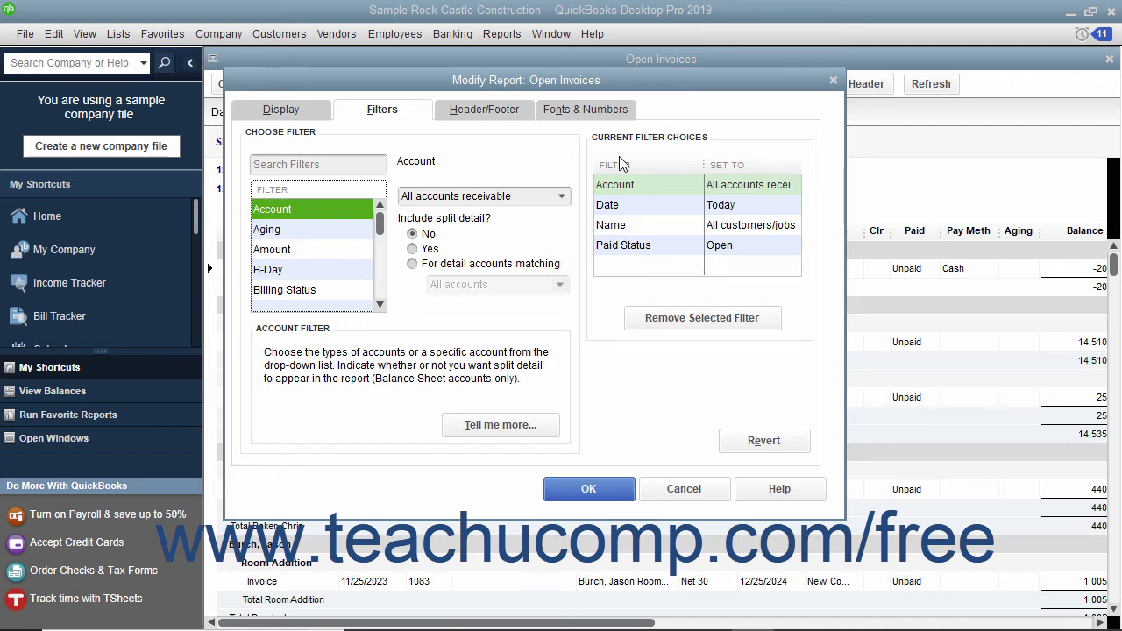
{"action": "left_click", "coordinate": [631, 246]}
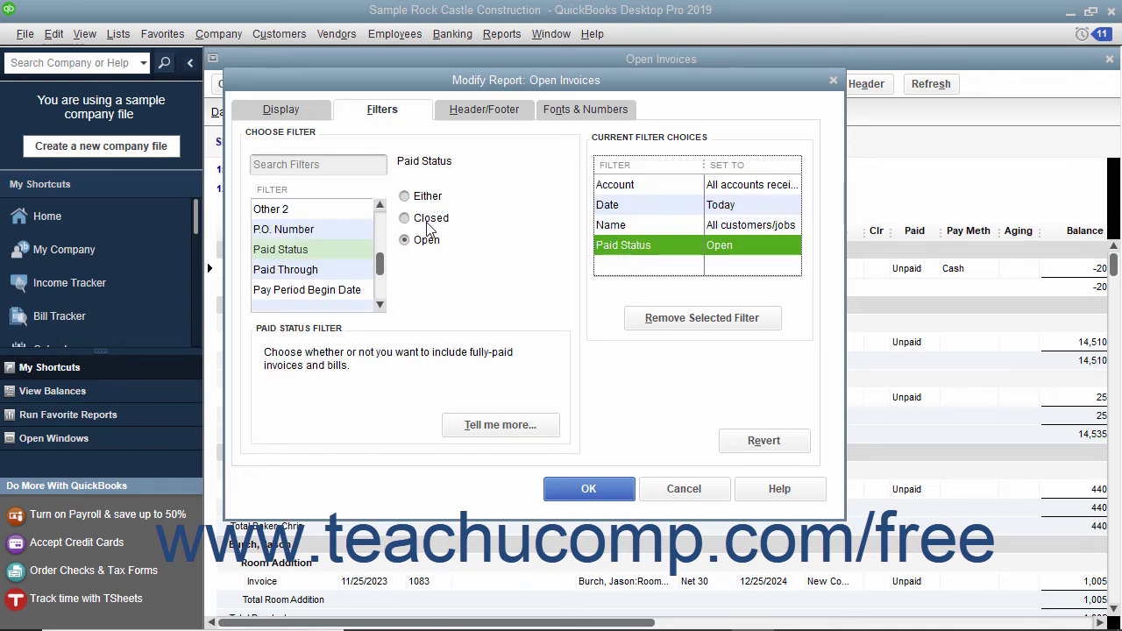
{"action": "left_click", "coordinate": [404, 219]}
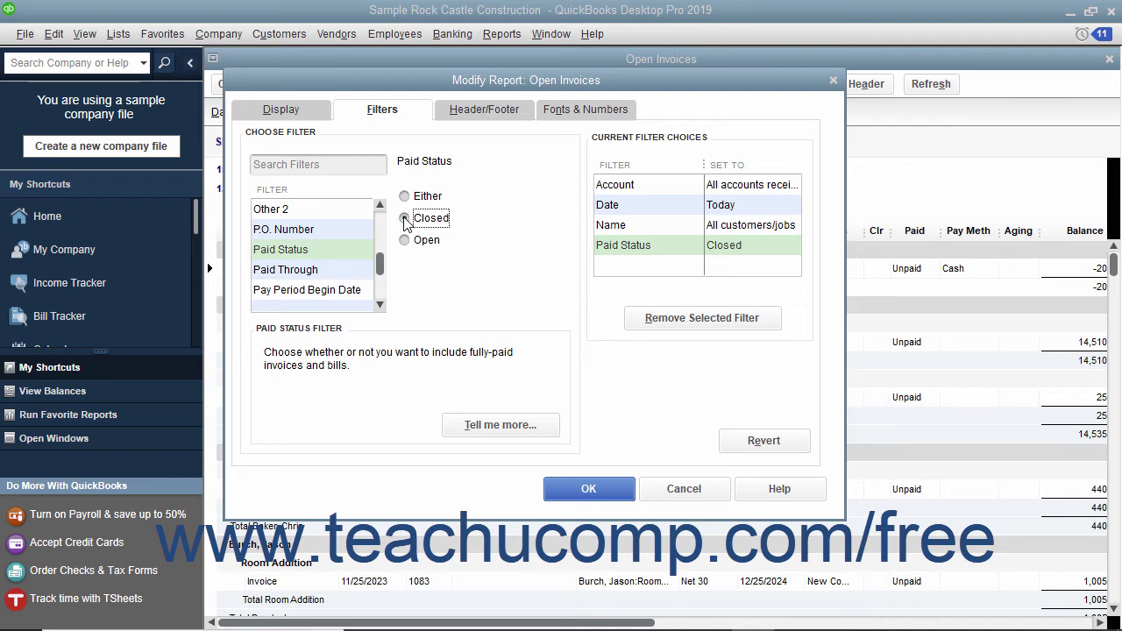
Add a Job Type filter set to Remodel to the Open Invoices report
{"action": "scroll", "coordinate": [319, 277], "scroll_direction": "up", "scroll_amount": 3}
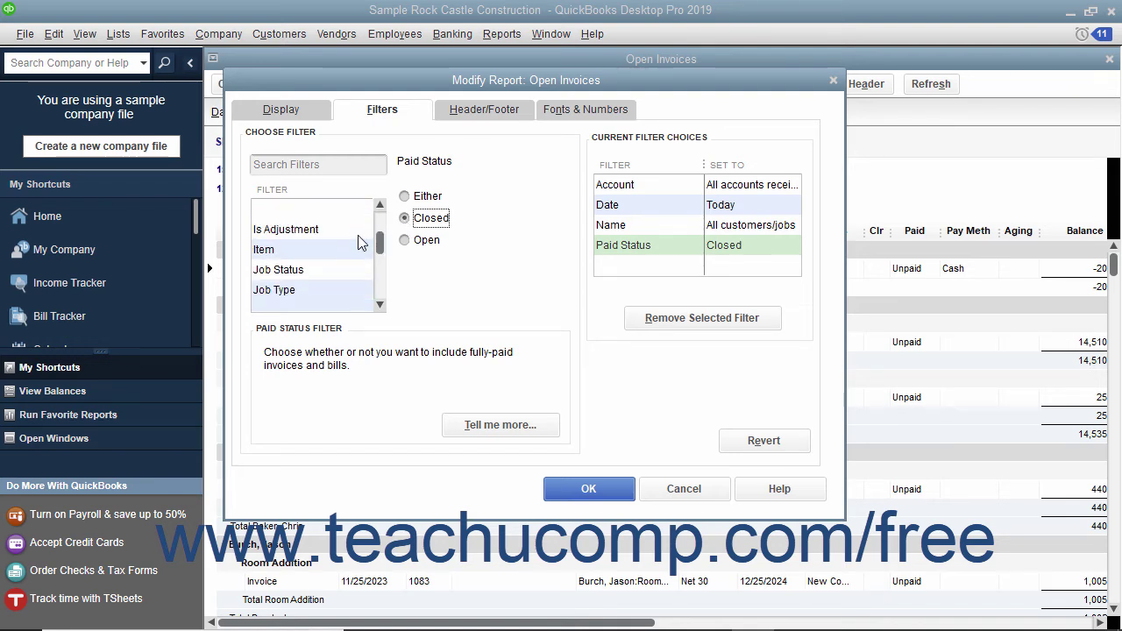
{"action": "left_click", "coordinate": [303, 289]}
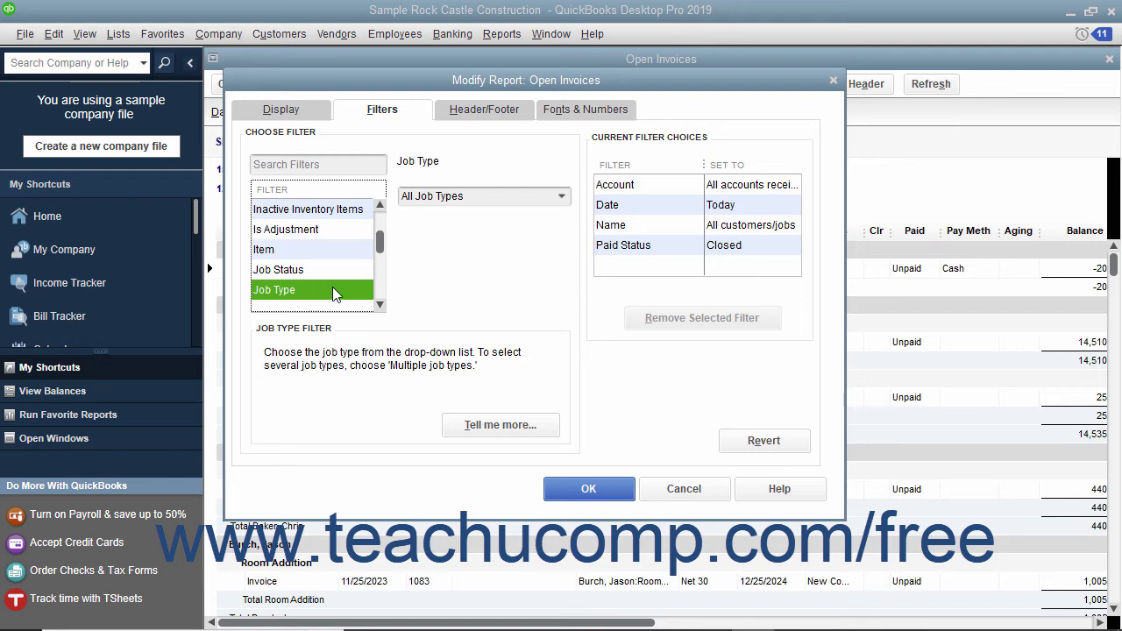
{"action": "left_click", "coordinate": [561, 198]}
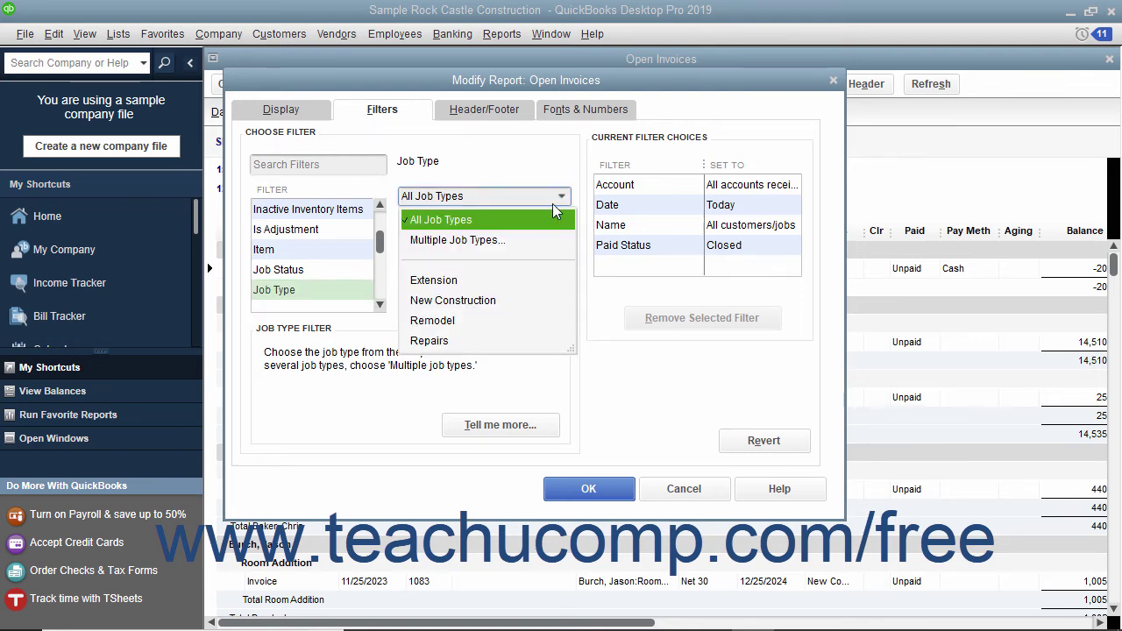
{"action": "left_click", "coordinate": [469, 321]}
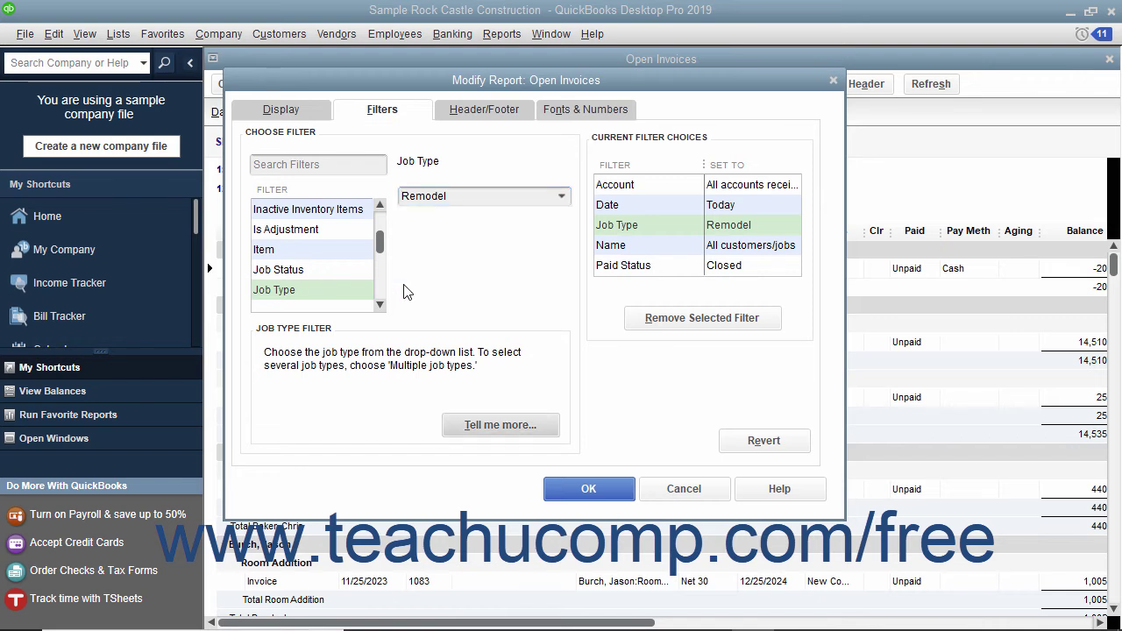
Select the Item filter, look at the help article on customizing reports and close it
{"action": "left_click", "coordinate": [338, 249]}
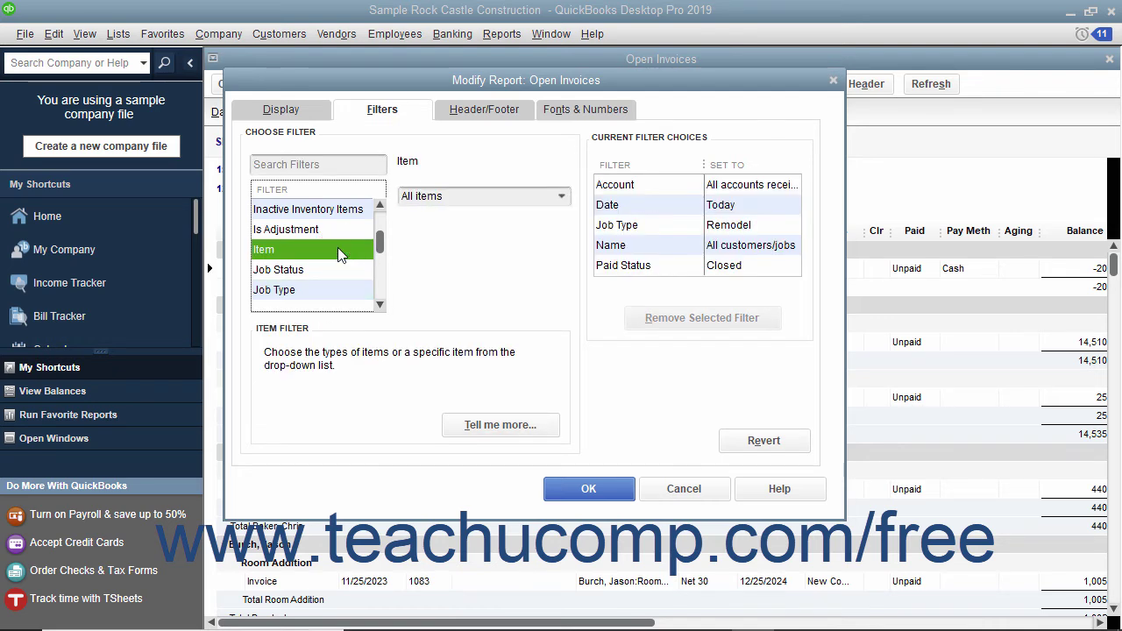
{"action": "left_click", "coordinate": [495, 426]}
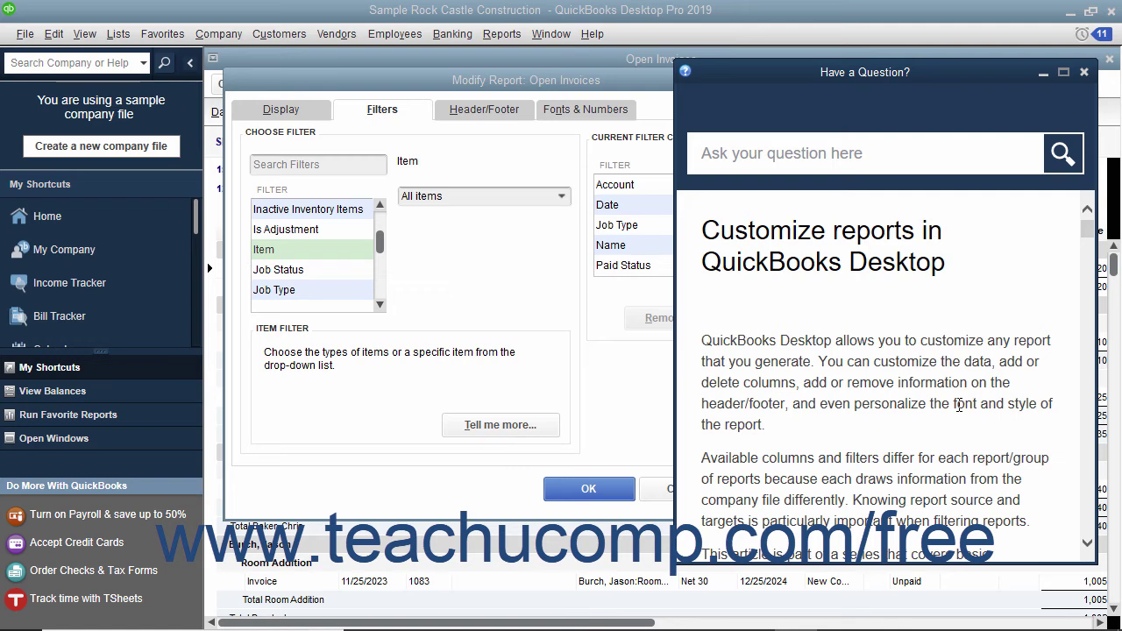
{"action": "left_click", "coordinate": [1084, 72]}
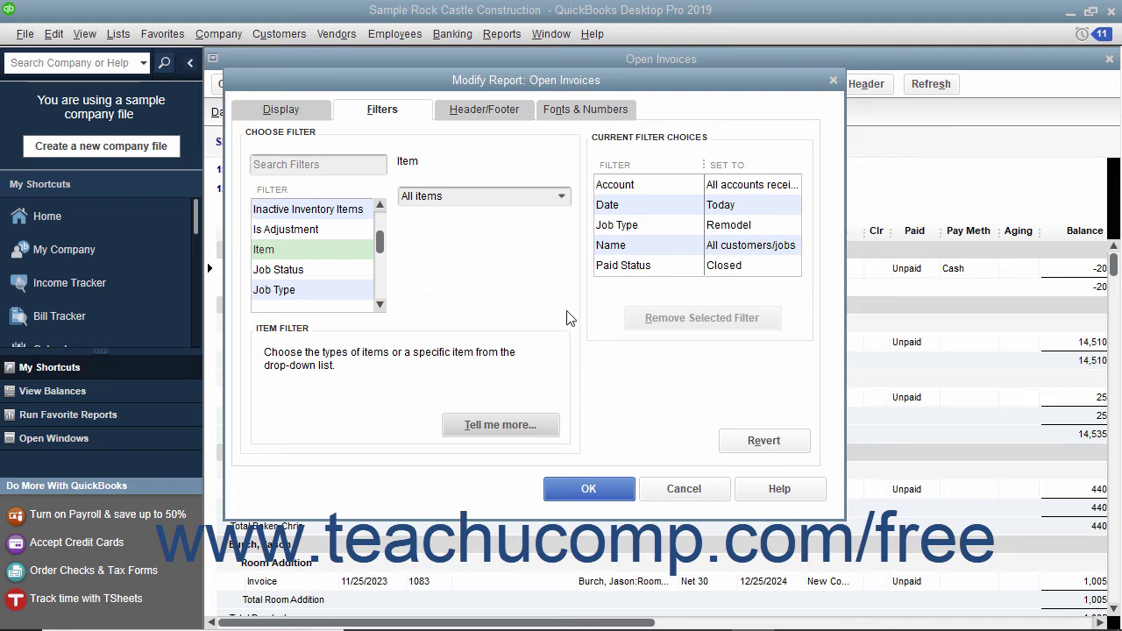
Remove the Job Type filter from the Open Invoices report's current filter choices
{"action": "left_click", "coordinate": [661, 229]}
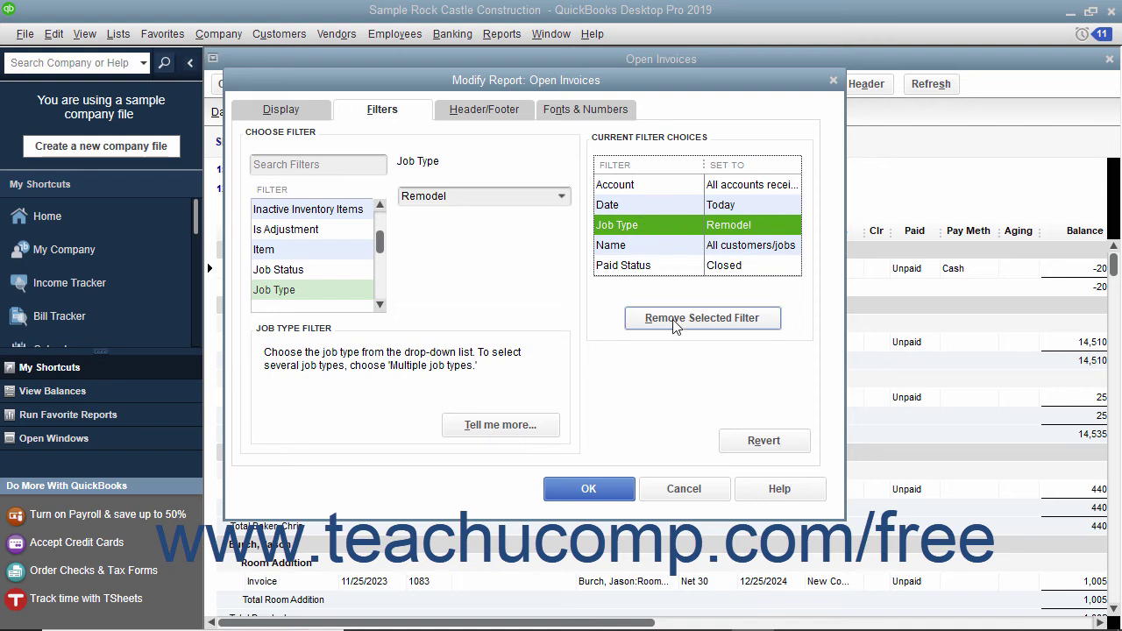
{"action": "left_click", "coordinate": [676, 320]}
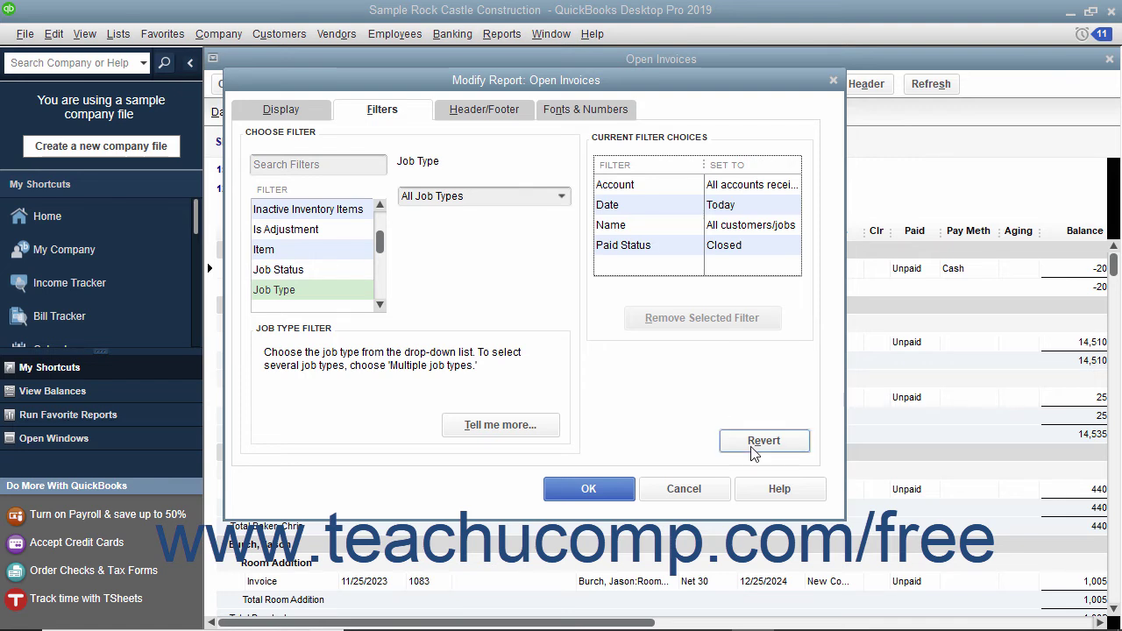
Set the Open Invoices report's title to "Closed Invoices" in its header and the page layout alignment to Centered
{"action": "left_click", "coordinate": [499, 110]}
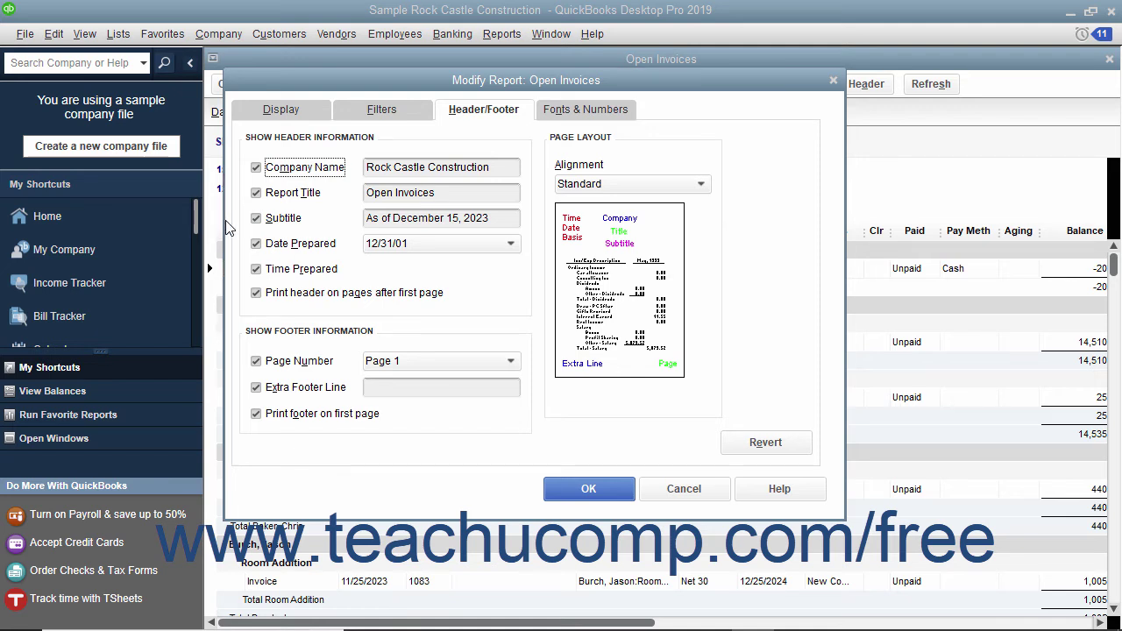
{"action": "double_click", "coordinate": [382, 193]}
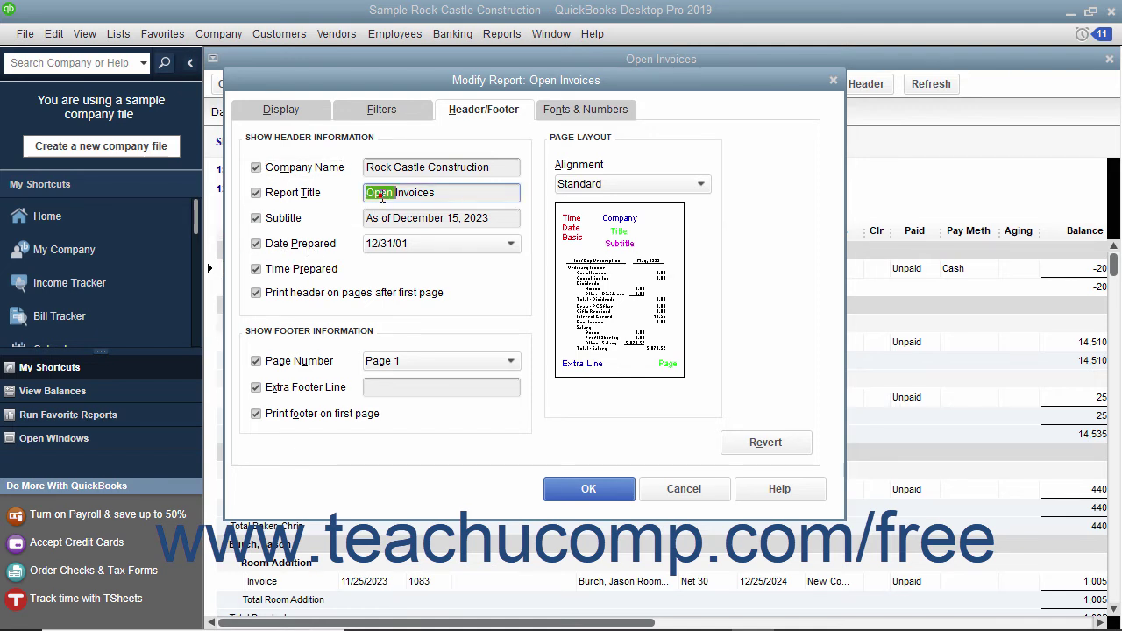
{"action": "type", "text": "Closed"}
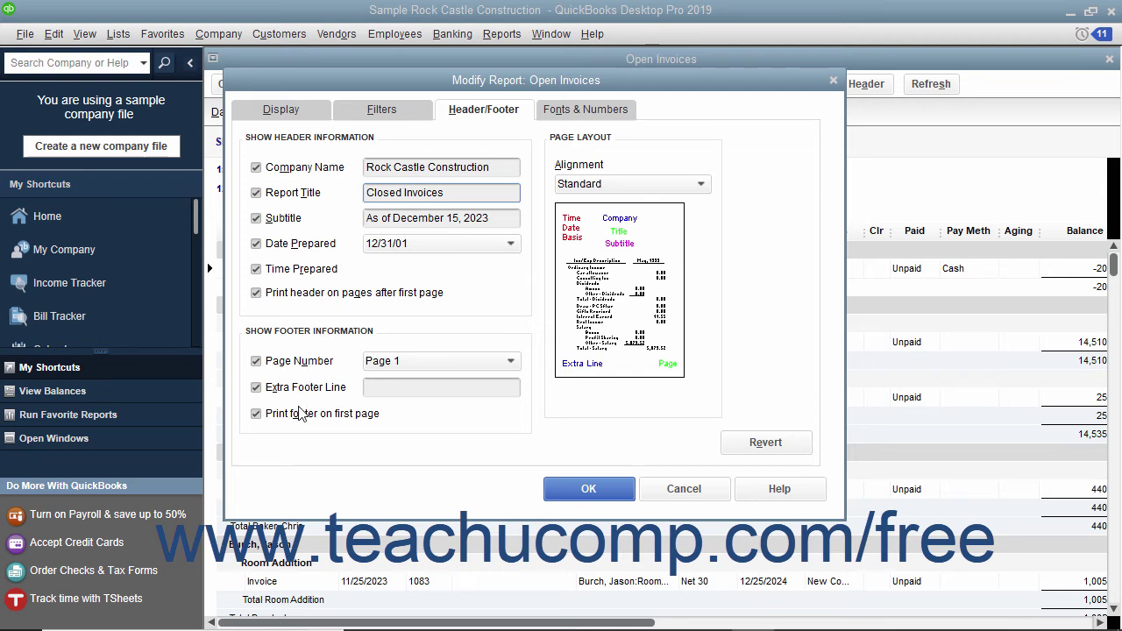
{"action": "left_click", "coordinate": [702, 186]}
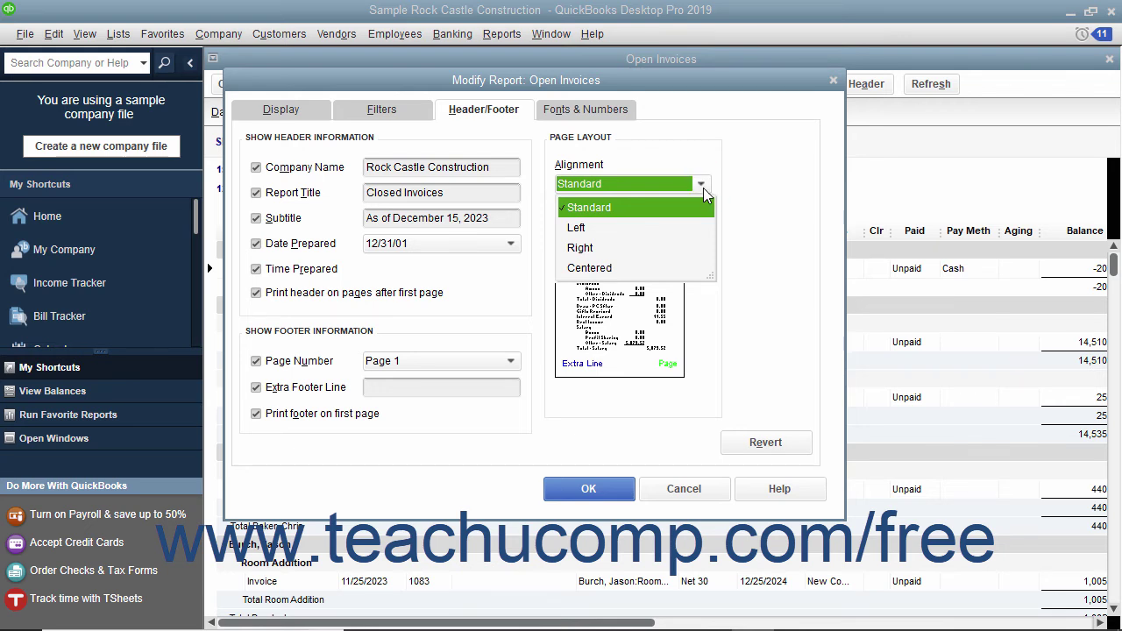
{"action": "left_click", "coordinate": [665, 268]}
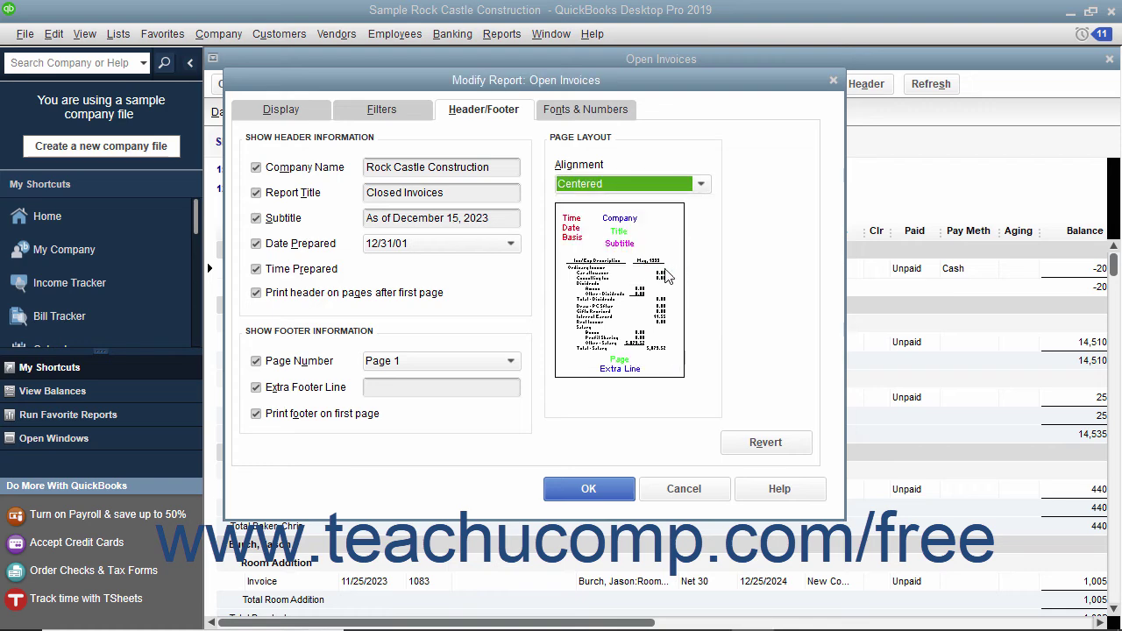
Change the report title's font color to Red without changing the related fonts
{"action": "left_click", "coordinate": [612, 119]}
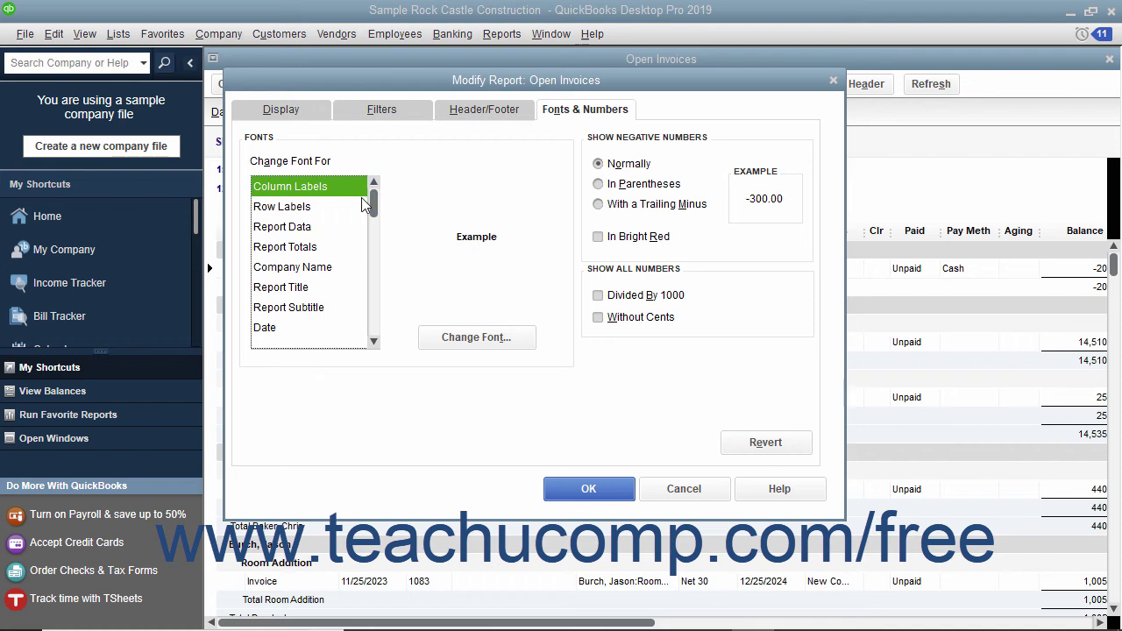
{"action": "left_click", "coordinate": [303, 291]}
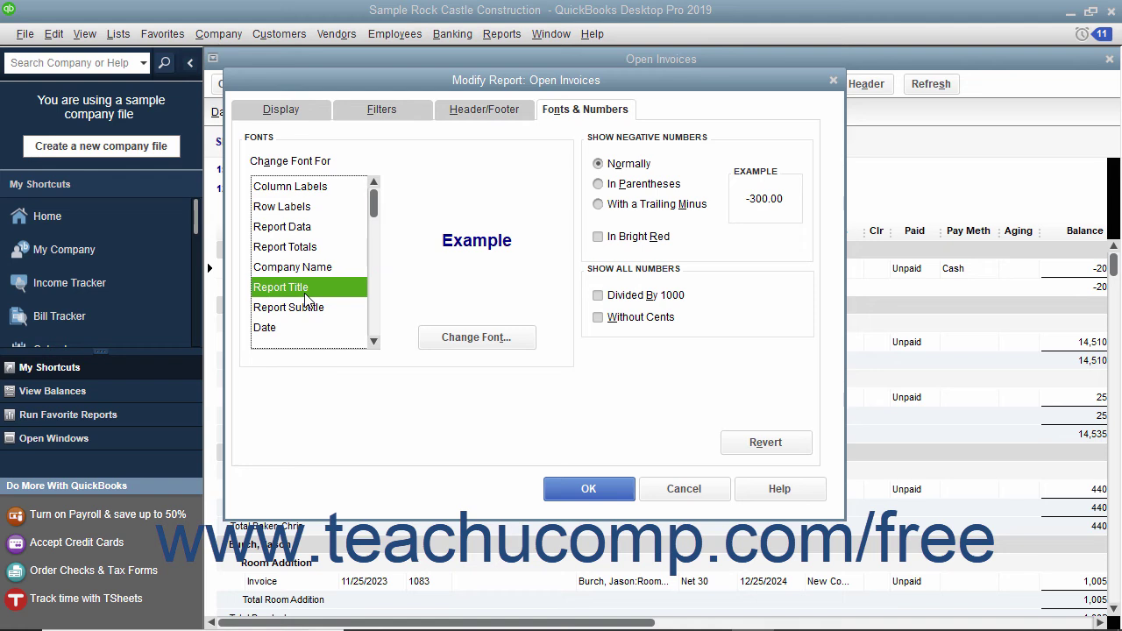
{"action": "left_click", "coordinate": [472, 344]}
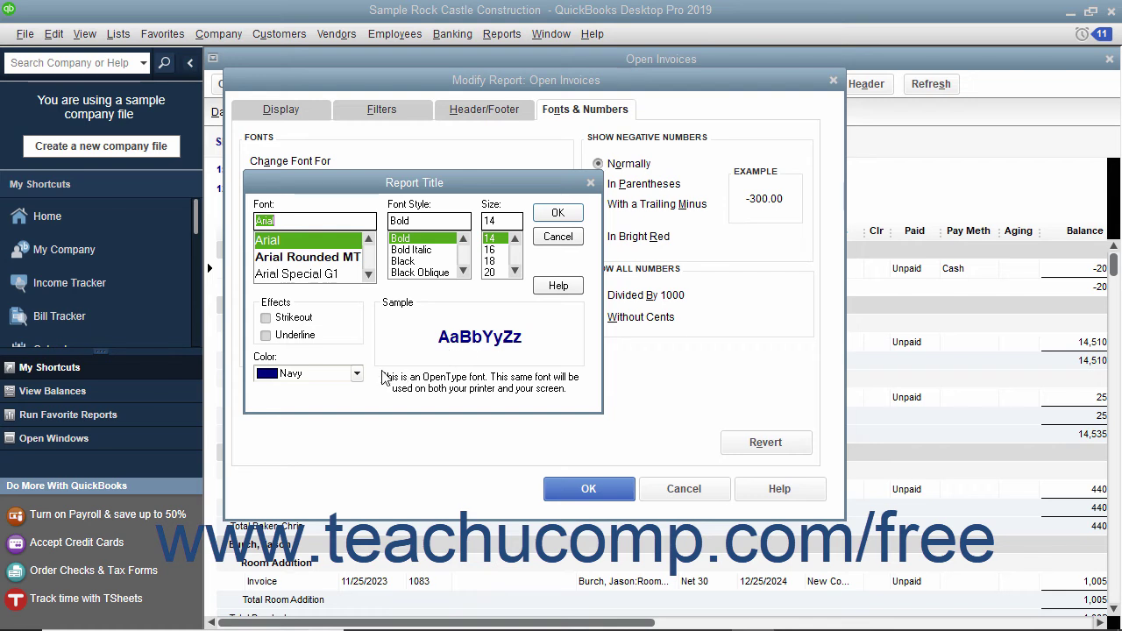
{"action": "left_click", "coordinate": [356, 373]}
{"action": "left_click", "coordinate": [307, 491]}
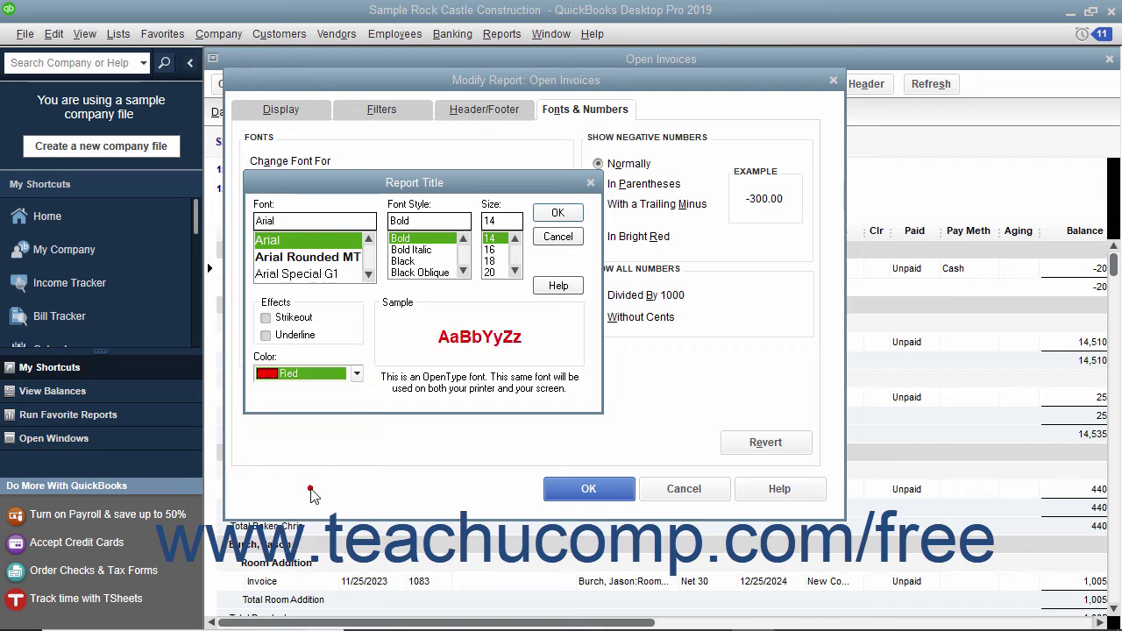
{"action": "left_click", "coordinate": [574, 220]}
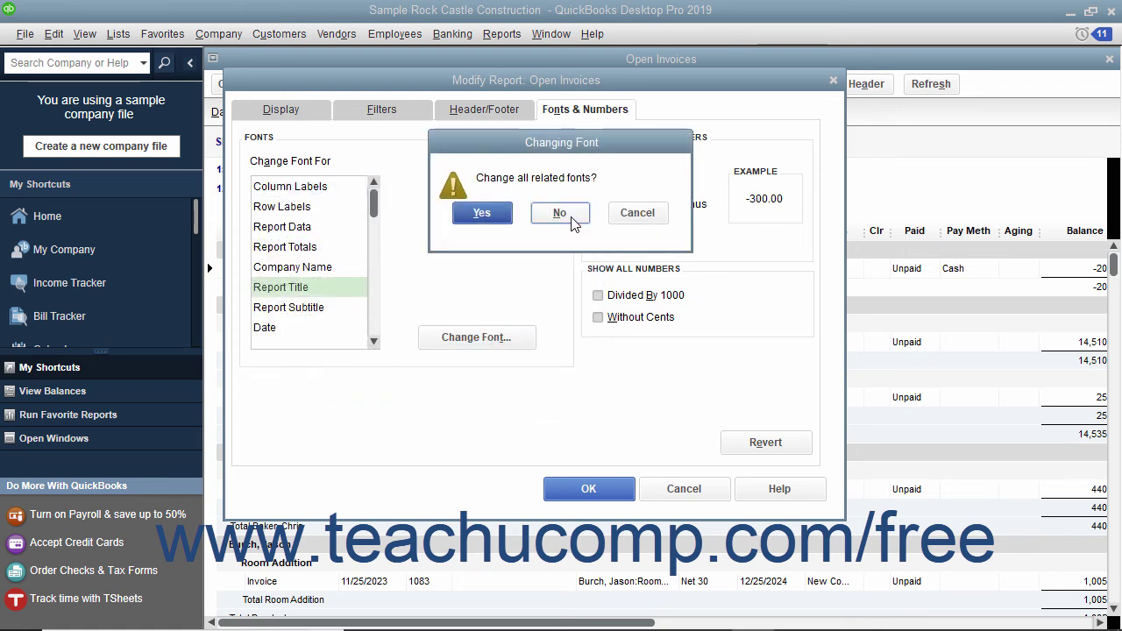
{"action": "left_click", "coordinate": [571, 217]}
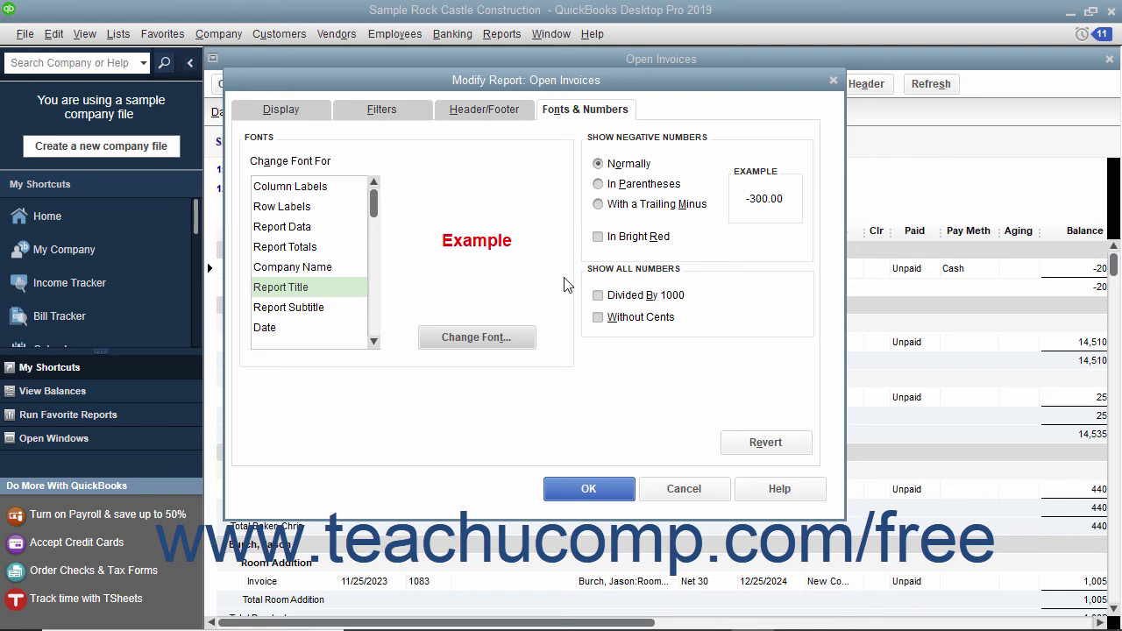
Show negative numbers in parentheses and in bright red, and apply the modifications to the report
{"action": "left_click", "coordinate": [306, 312]}
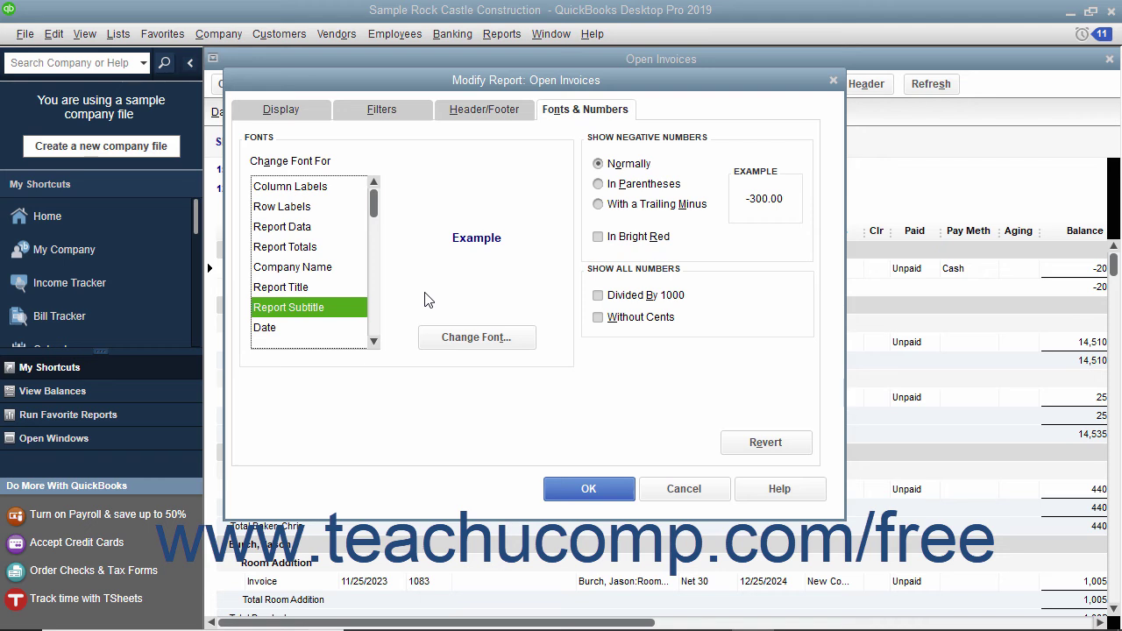
{"action": "left_click", "coordinate": [598, 185]}
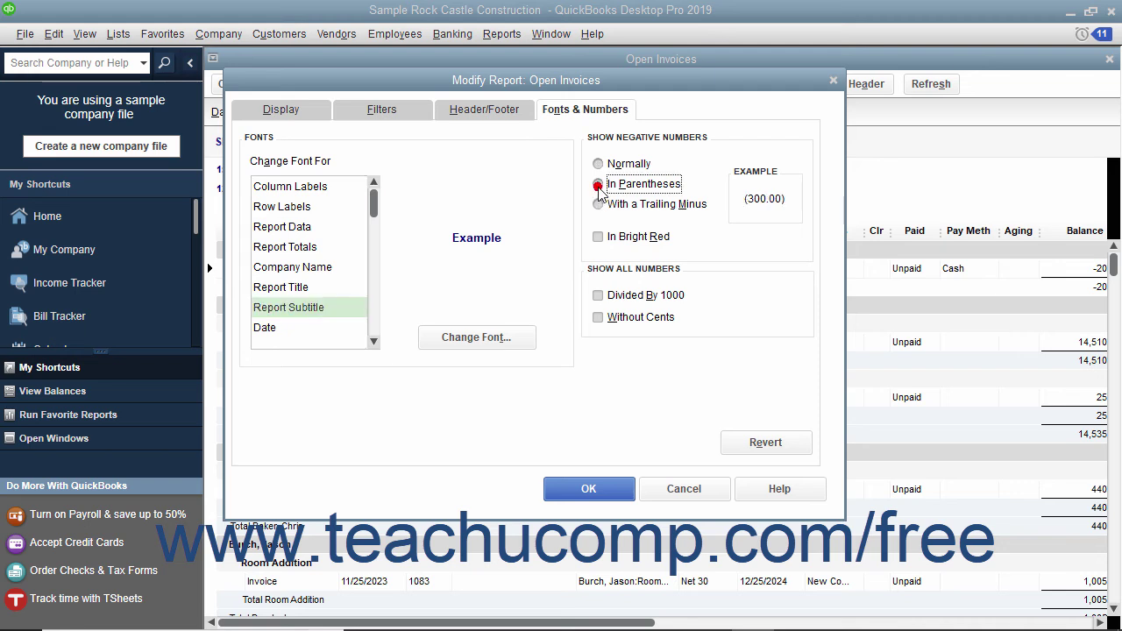
{"action": "left_click", "coordinate": [599, 238]}
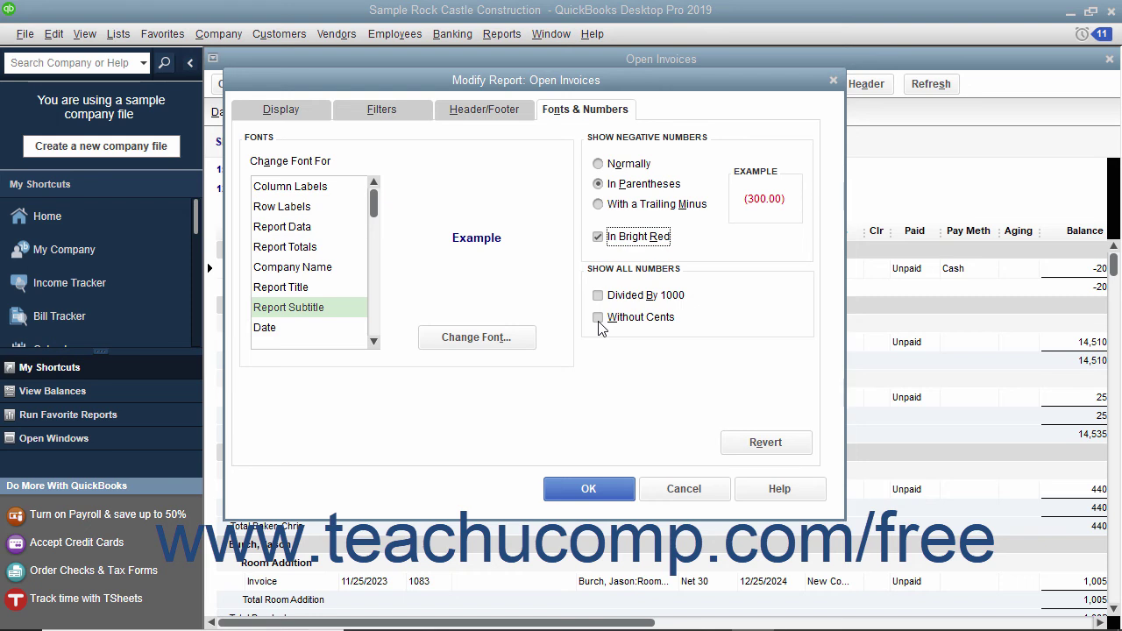
{"action": "left_click", "coordinate": [588, 490]}
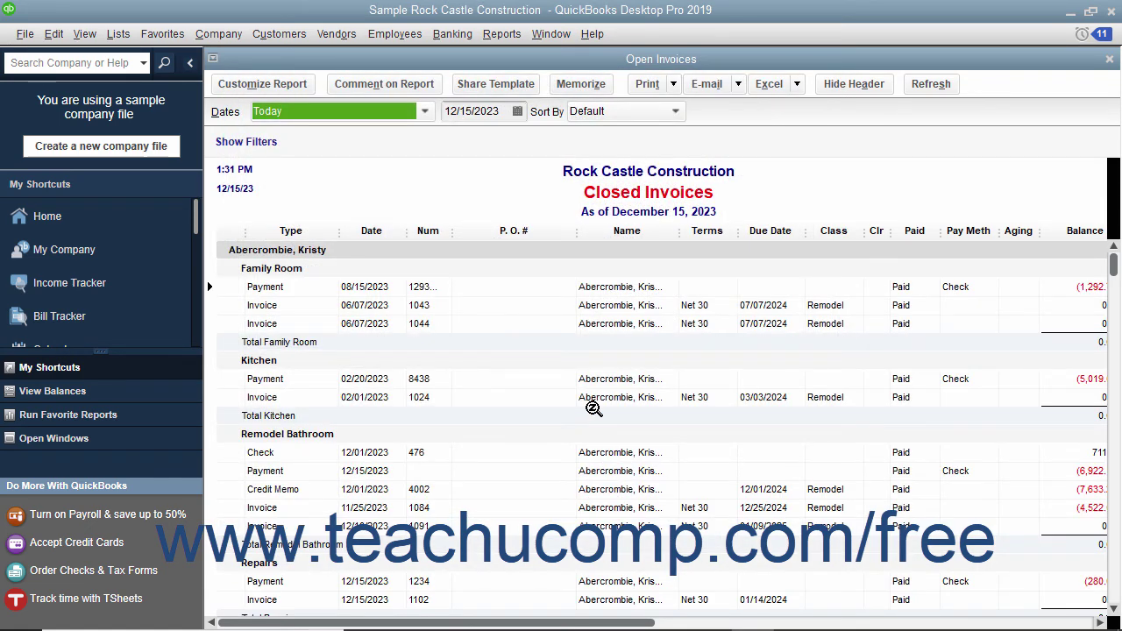
Open the Profit & Loss Standard report and set its report basis to Cash
{"action": "left_click", "coordinate": [504, 35]}
{"action": "mouse_move", "coordinate": [562, 176]}
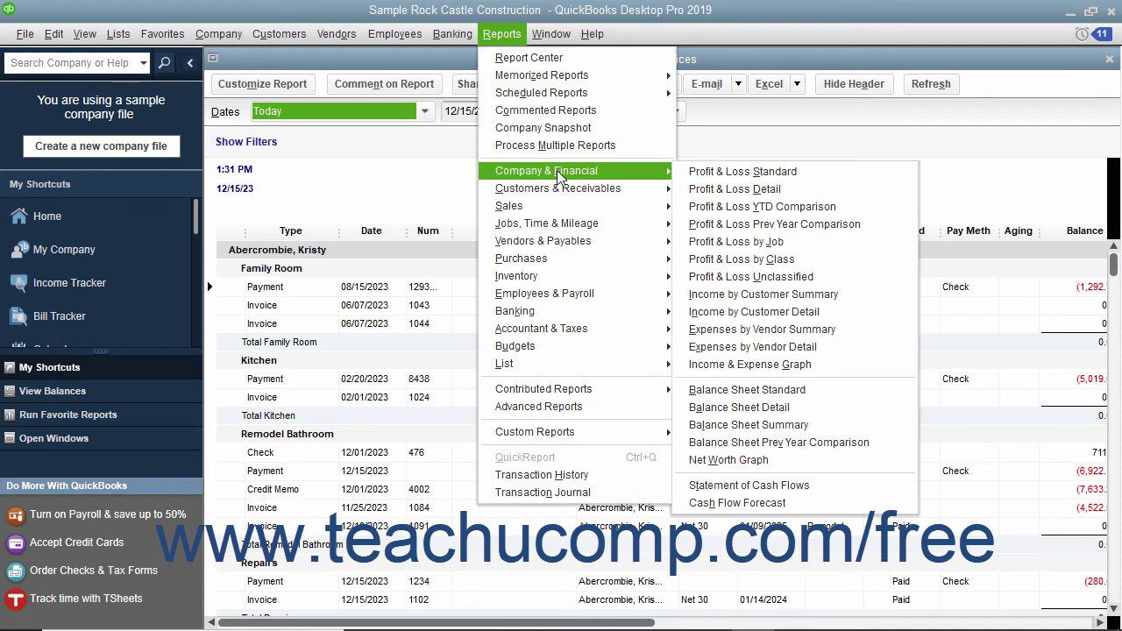
{"action": "left_click", "coordinate": [708, 174]}
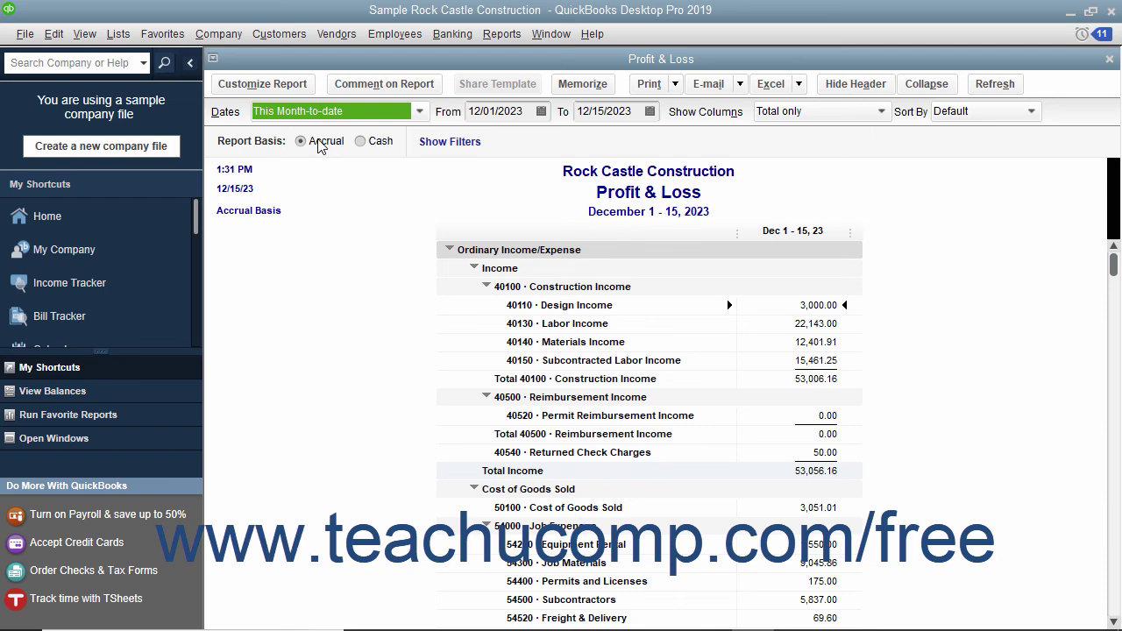
{"action": "left_click", "coordinate": [363, 142]}
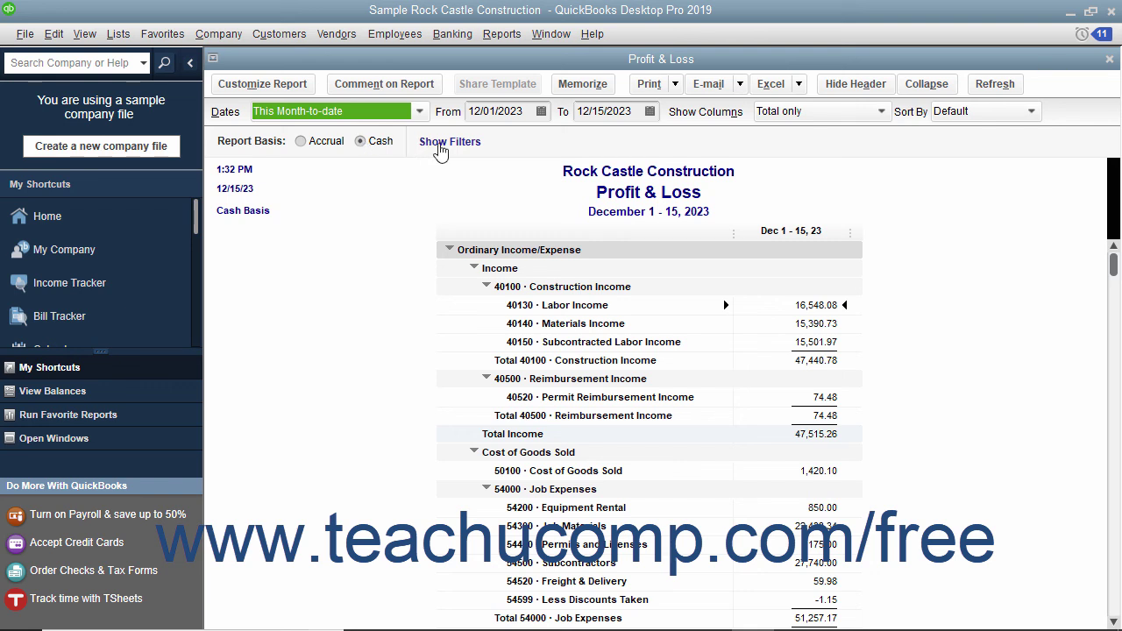
Show the Profit & Loss report's filters, view the Account filter's settings and close them
{"action": "left_click", "coordinate": [440, 146]}
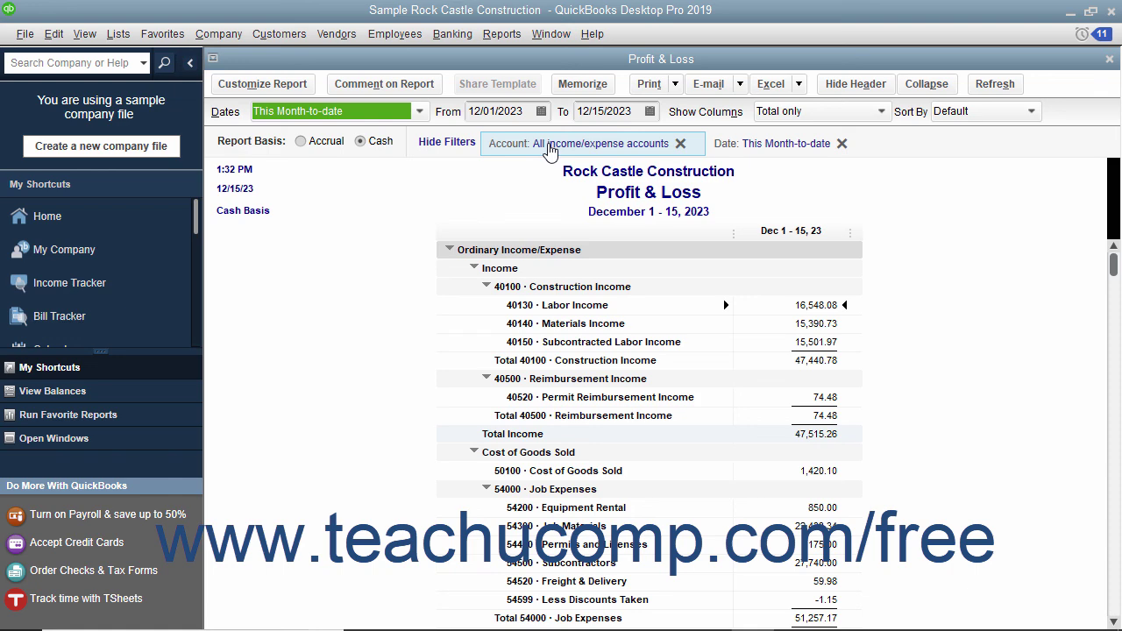
{"action": "left_click", "coordinate": [548, 148]}
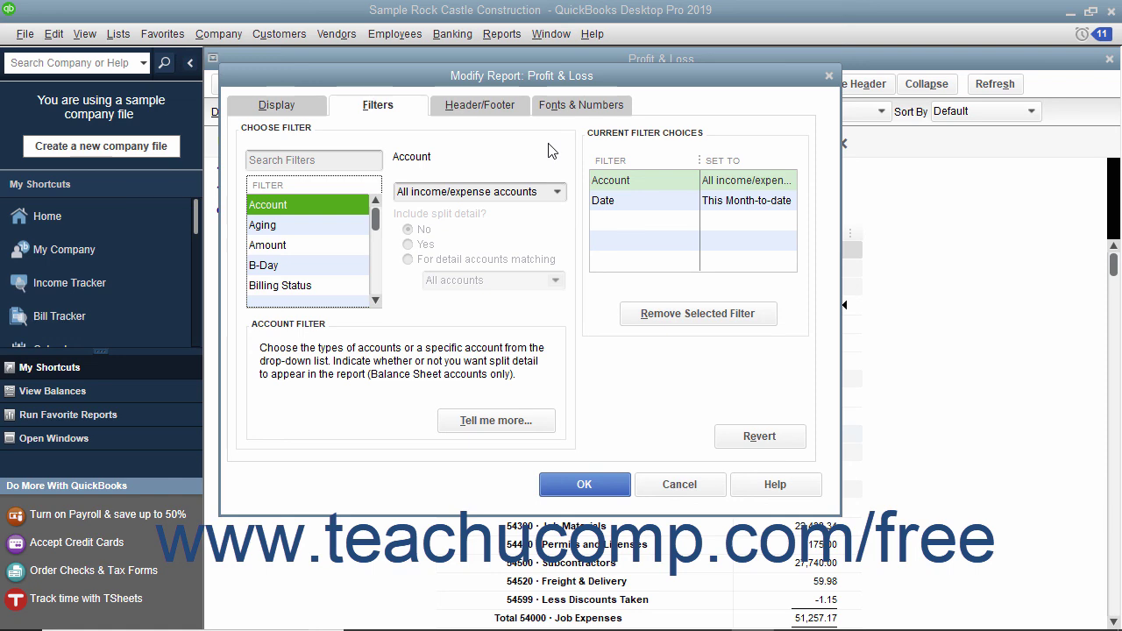
{"action": "left_click", "coordinate": [605, 490]}
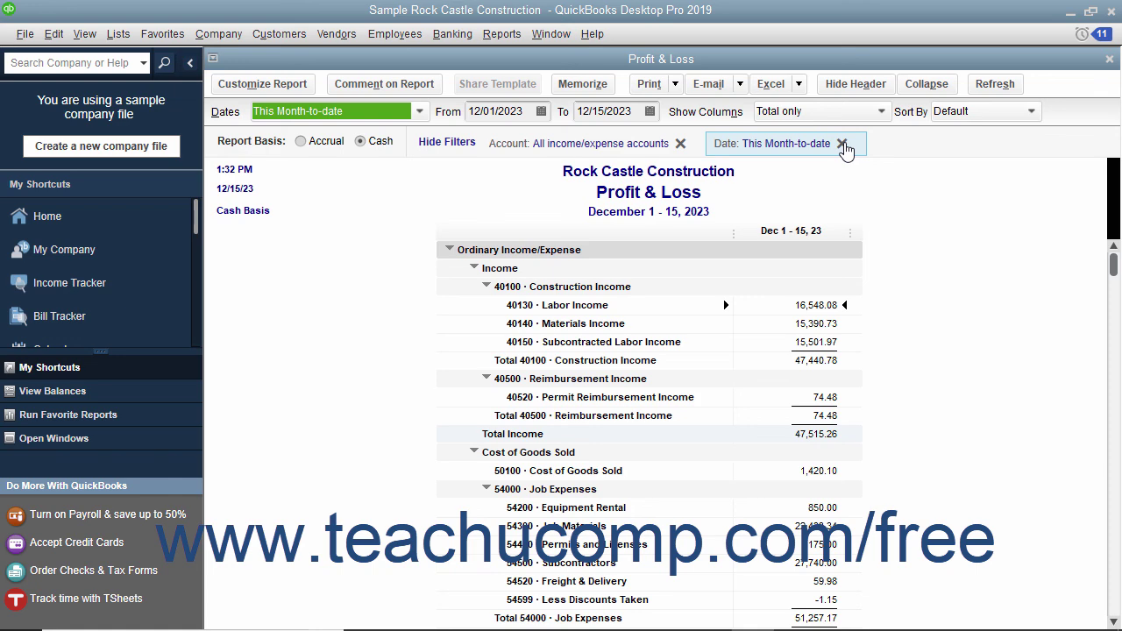
Remove the Date filter from the Profit & Loss report, hide its filters and close the report
{"action": "left_click", "coordinate": [843, 143]}
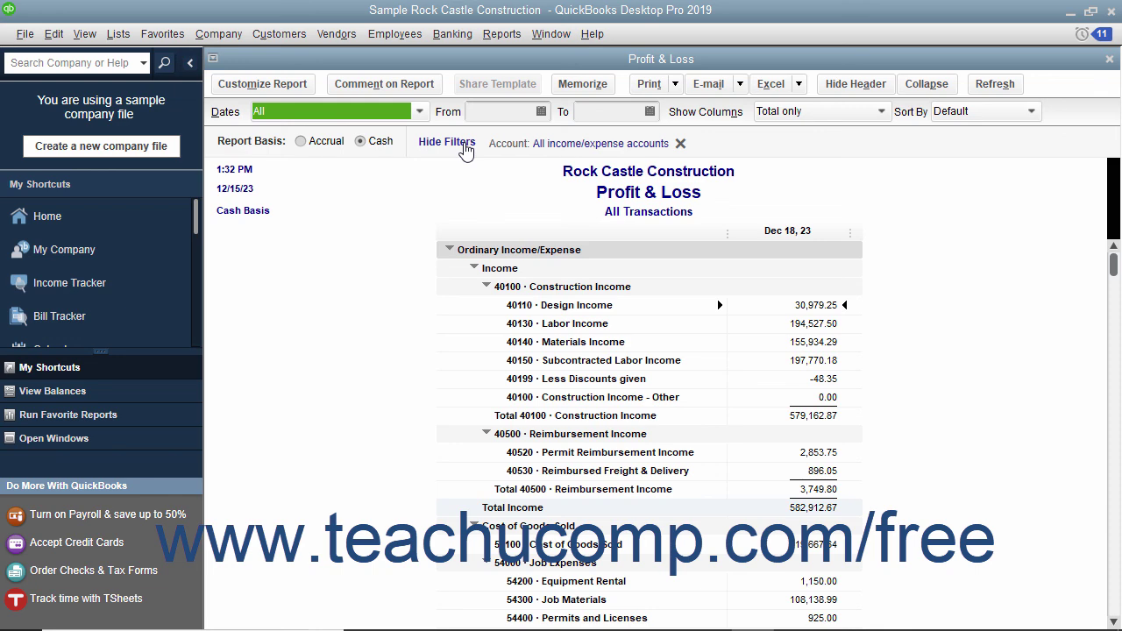
{"action": "left_click", "coordinate": [449, 142]}
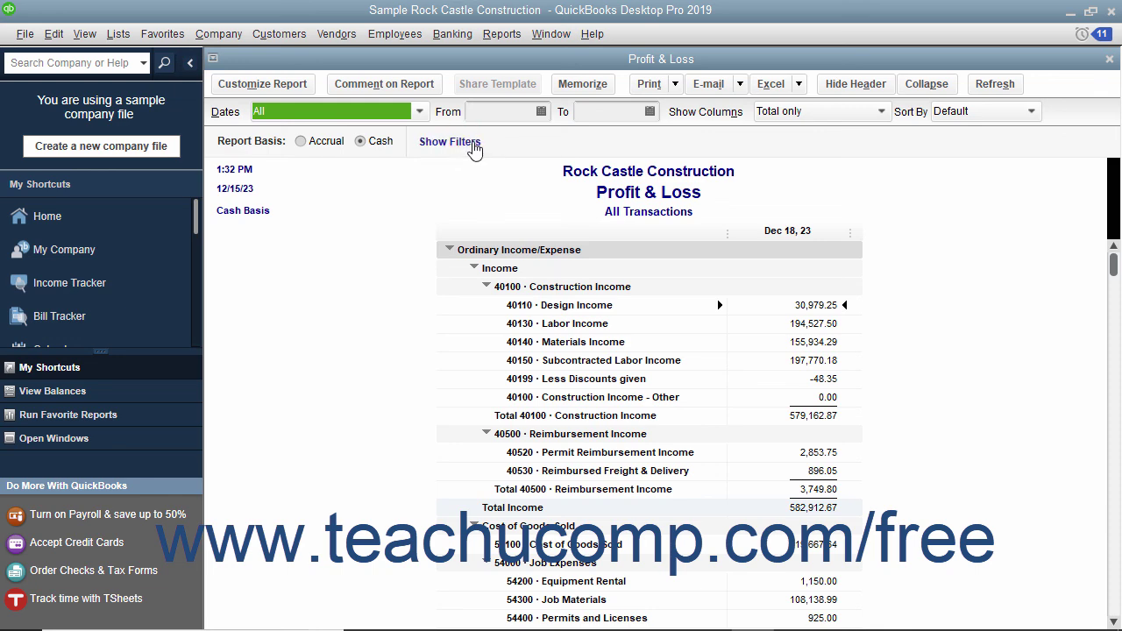
{"action": "left_click", "coordinate": [1111, 61]}
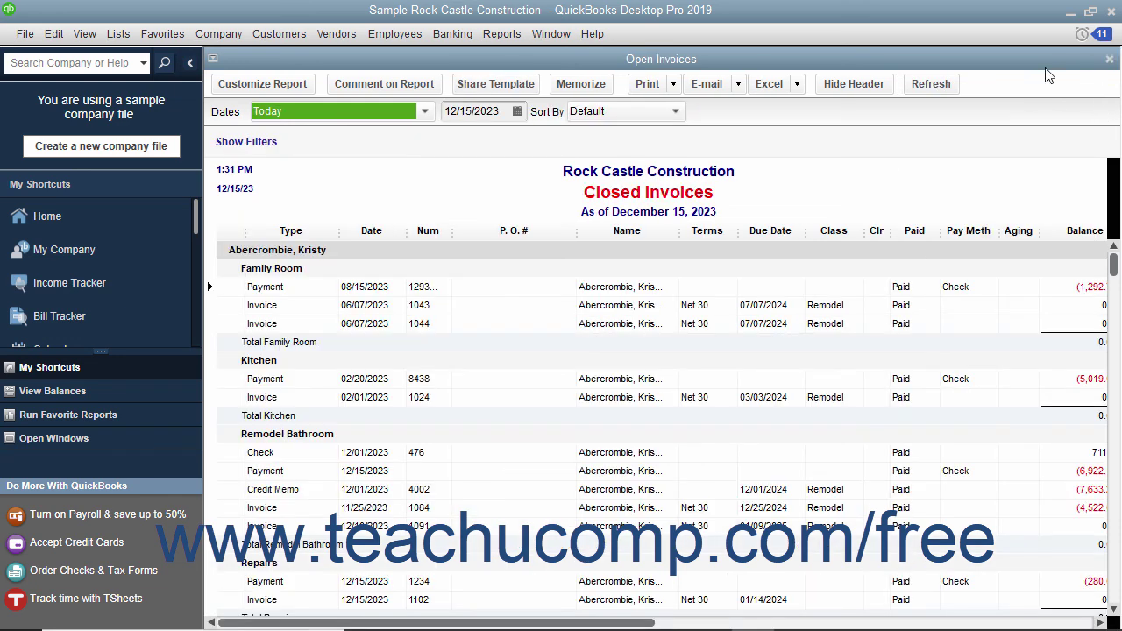